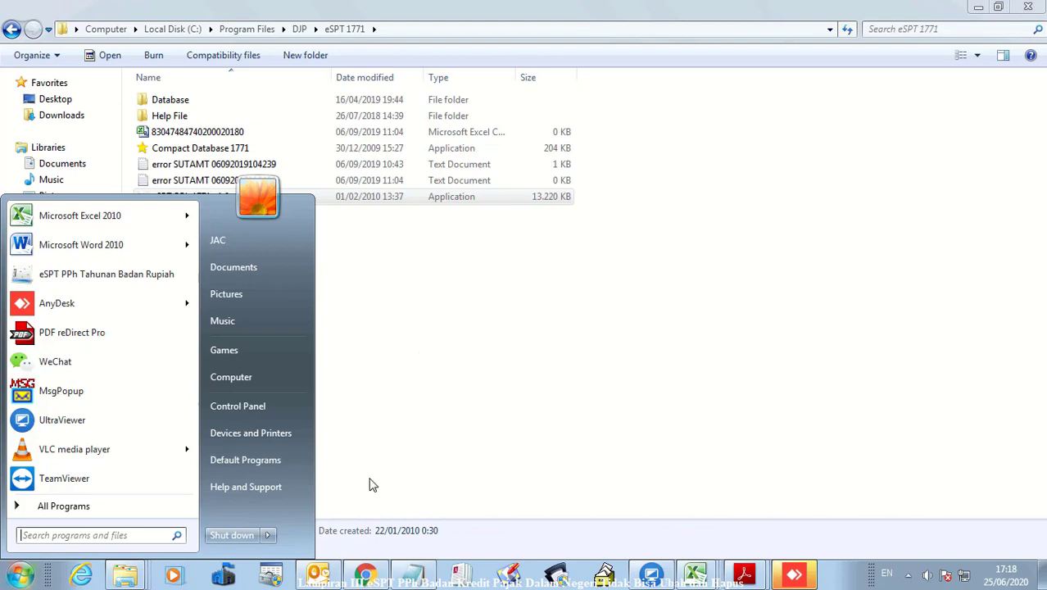
Bring the Chrome browser window to the front from the taskbar
{"action": "left_click", "coordinate": [366, 574]}
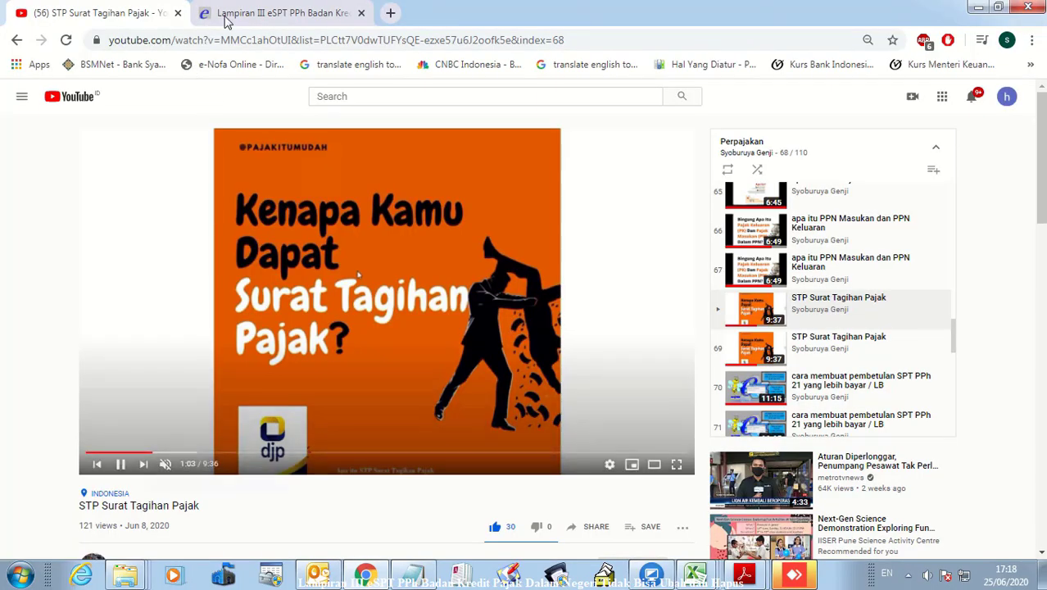
Switch to the 'Lampiran III eSPT PPh Badan' article tab and scroll through it
{"action": "left_click", "coordinate": [226, 18]}
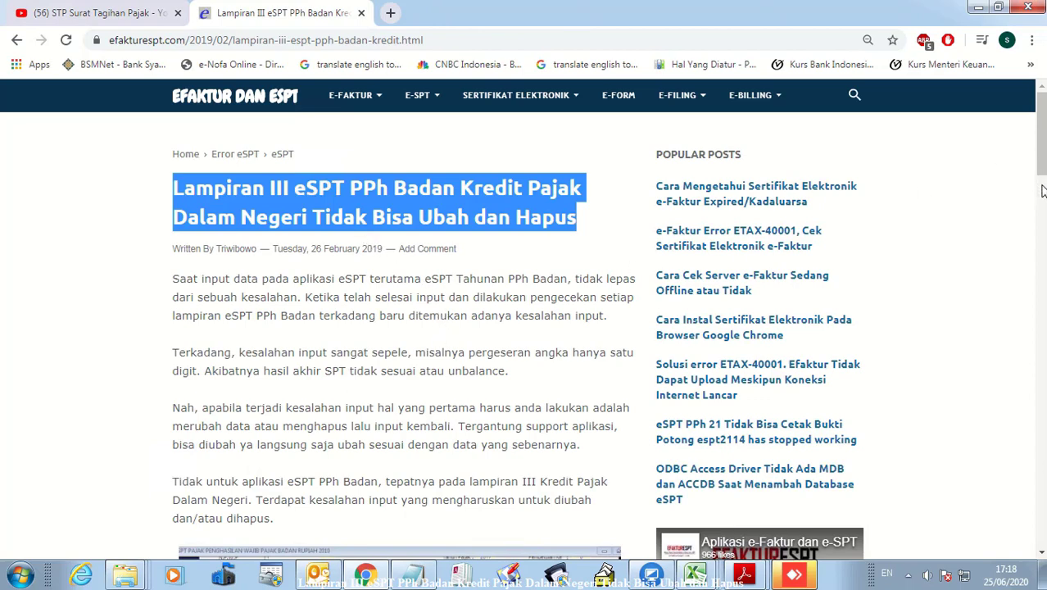
{"action": "scroll", "coordinate": [1042, 191], "scroll_direction": "down", "scroll_amount": 4}
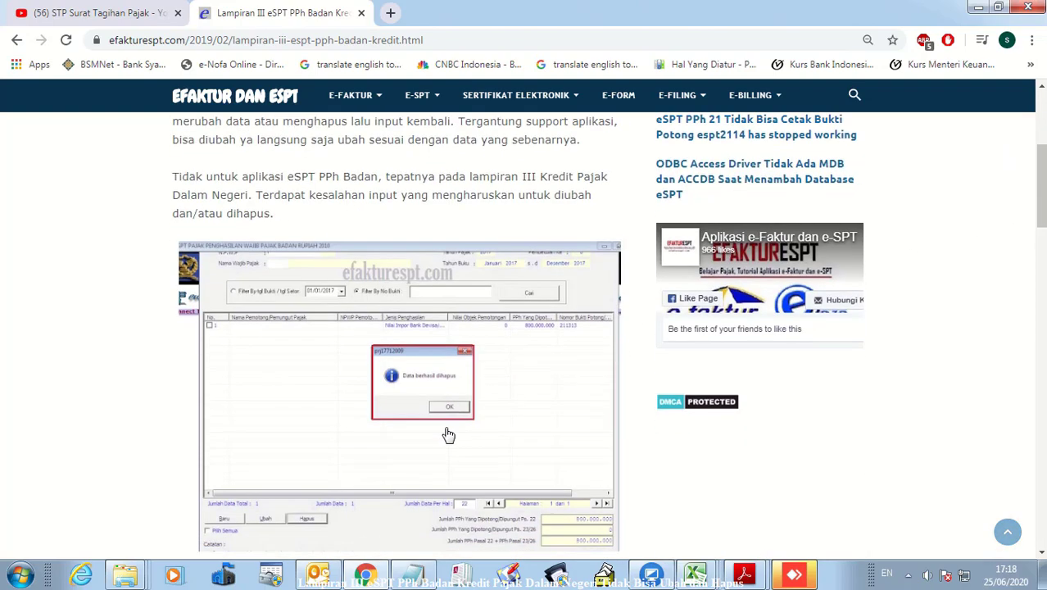
{"action": "scroll", "coordinate": [448, 434], "scroll_direction": "down", "scroll_amount": 2}
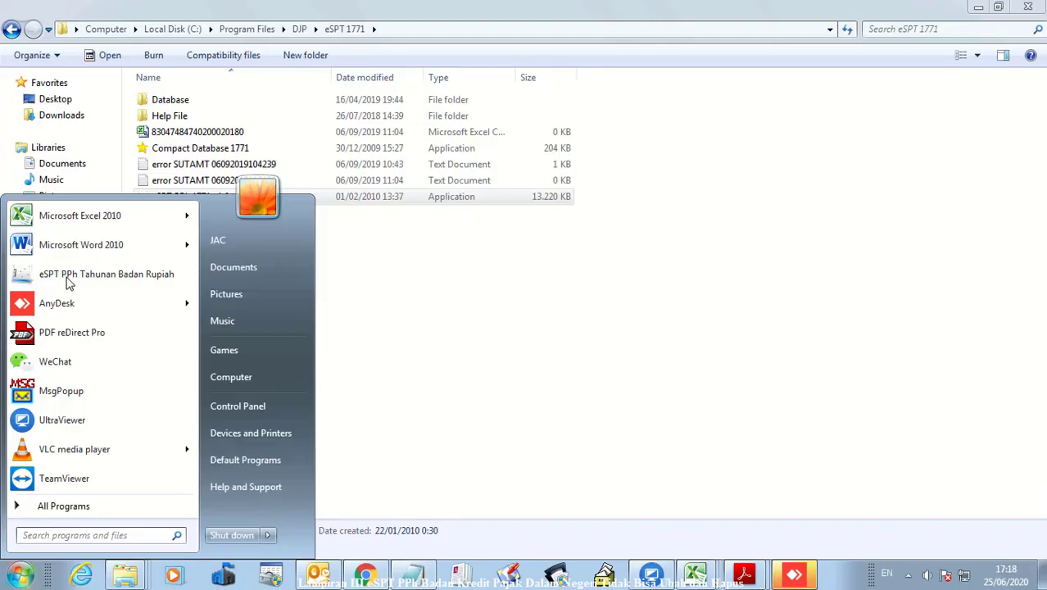
Launch e-SPT PPh Badan Rupiah 2010, connect to db1771_2010 and log in
{"action": "left_click", "coordinate": [69, 279]}
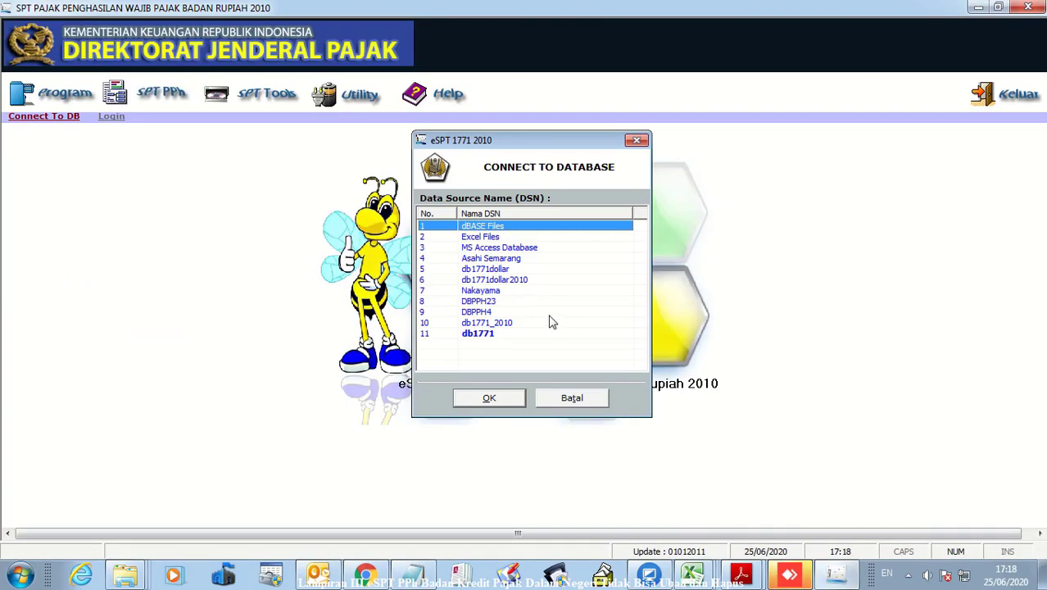
{"action": "double_click", "coordinate": [494, 325]}
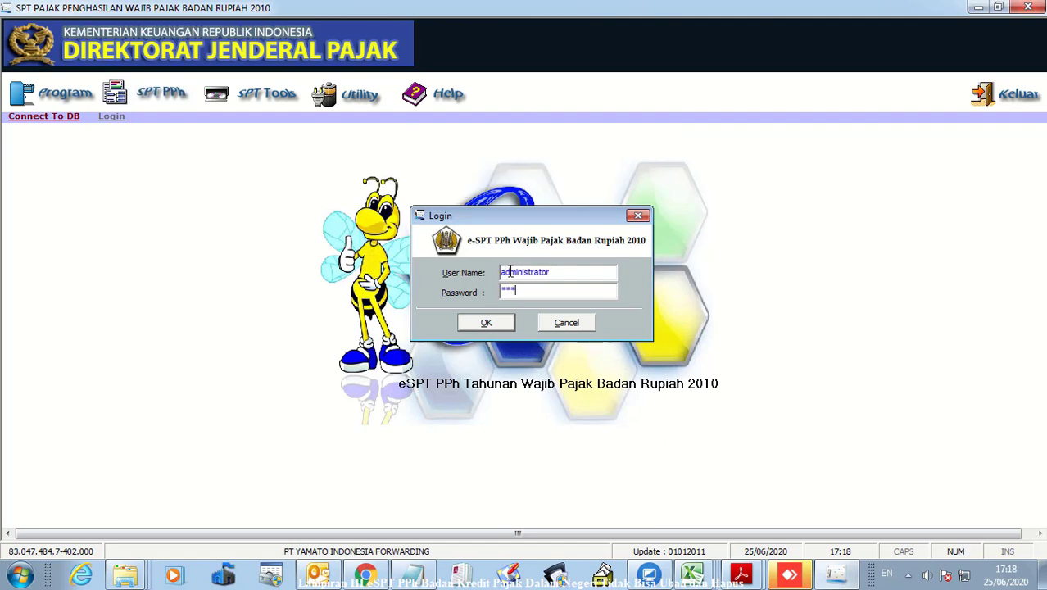
{"action": "key", "text": "Return"}
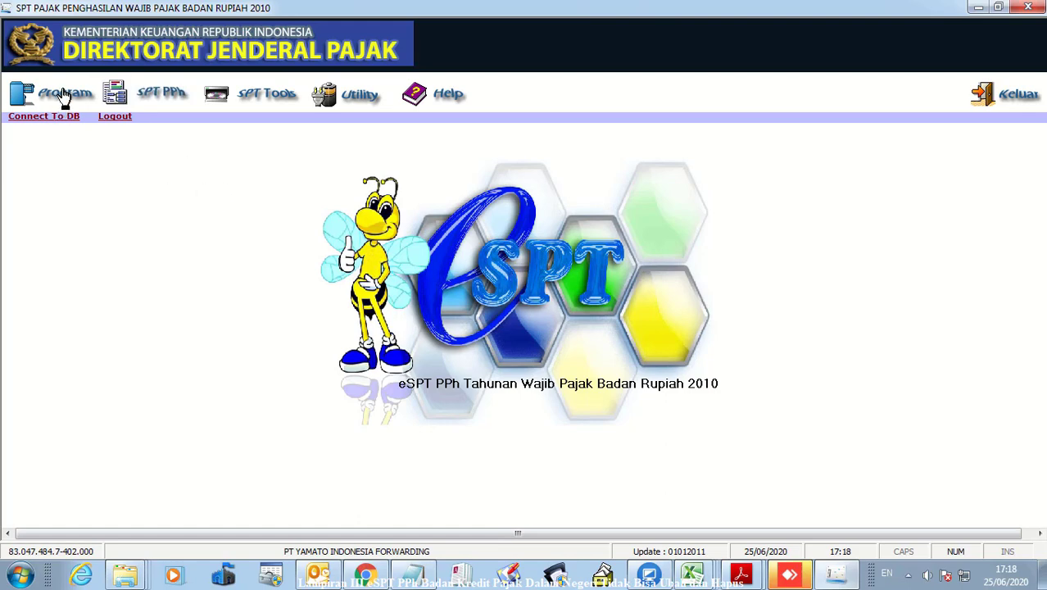
Open the 2019 Pembetulan 1 return and its Formulir 1771-III Kredit Pajak Dalam Negeri
{"action": "left_click", "coordinate": [64, 95]}
{"action": "left_click", "coordinate": [71, 143]}
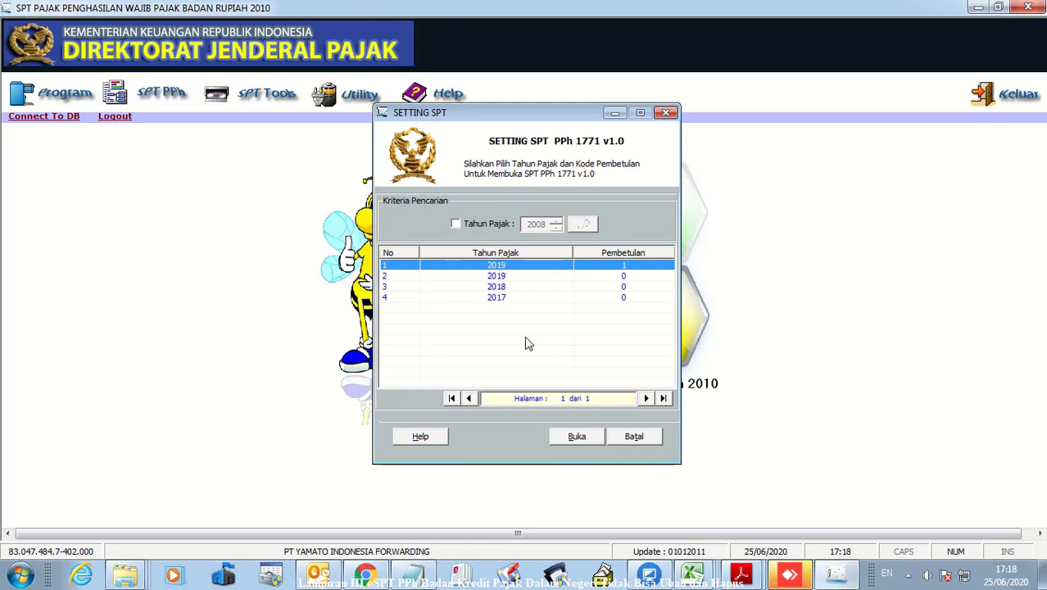
{"action": "left_click", "coordinate": [580, 436]}
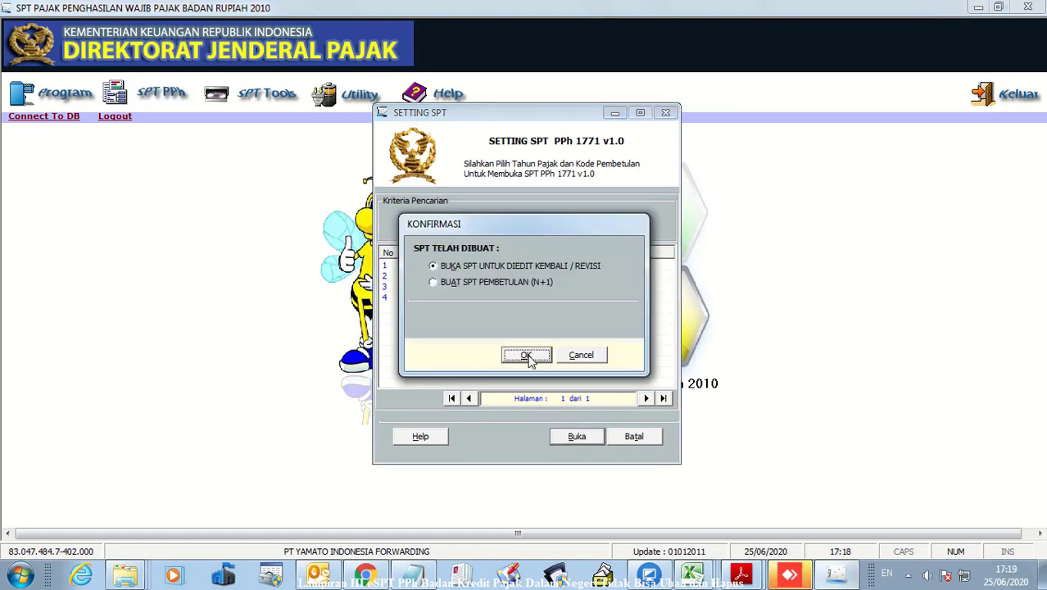
{"action": "left_click", "coordinate": [527, 356]}
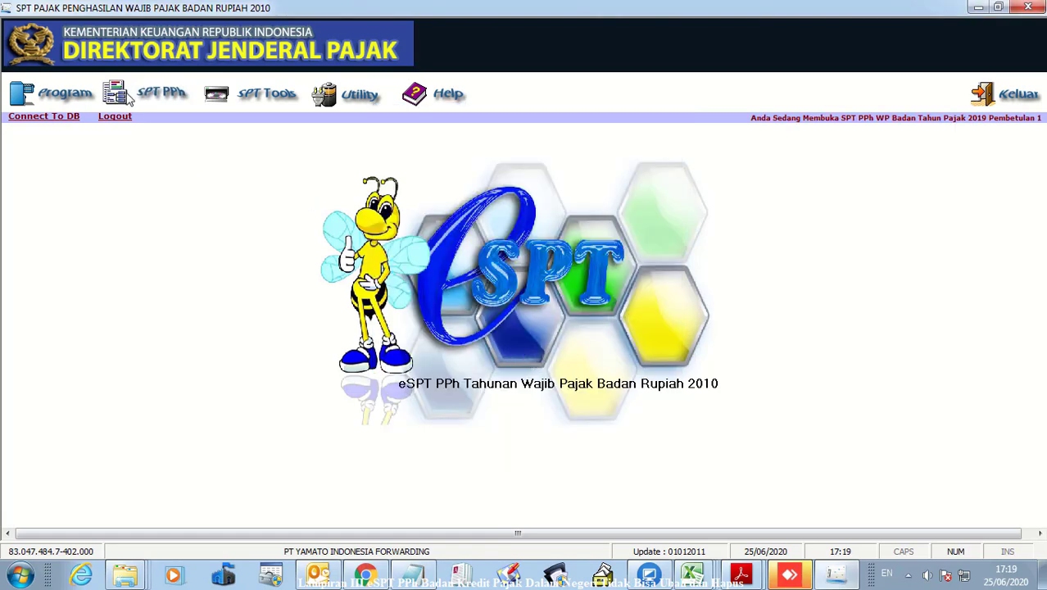
{"action": "left_click", "coordinate": [128, 102]}
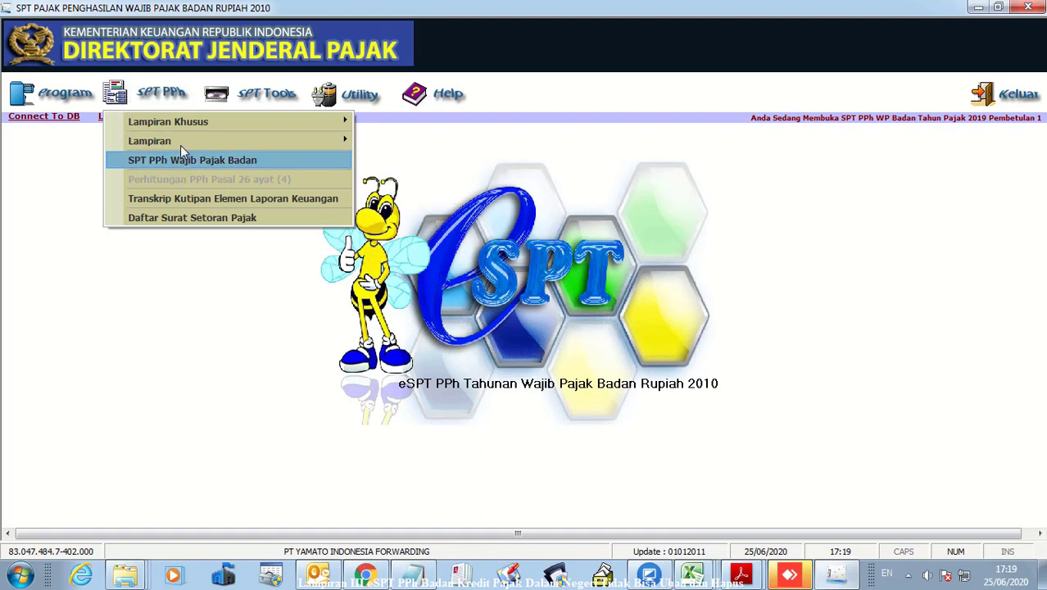
{"action": "mouse_move", "coordinate": [220, 141]}
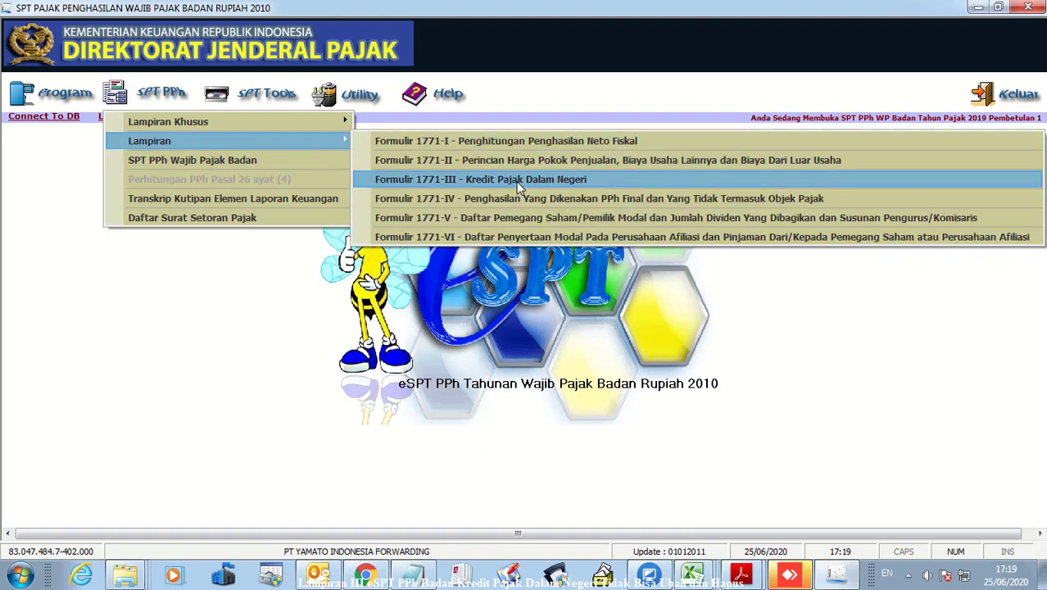
{"action": "left_click", "coordinate": [518, 187]}
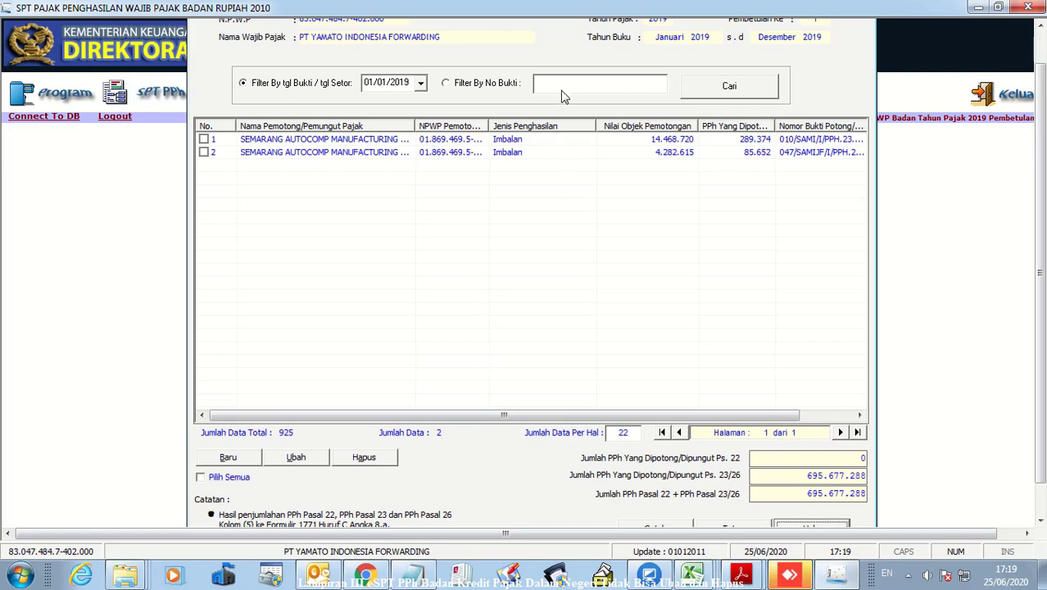
List records by No Bukti, delete the UNIAIR INDOTAMA CARGO entry, then re-search to verify
{"action": "left_click", "coordinate": [563, 85]}
{"action": "left_click", "coordinate": [734, 92]}
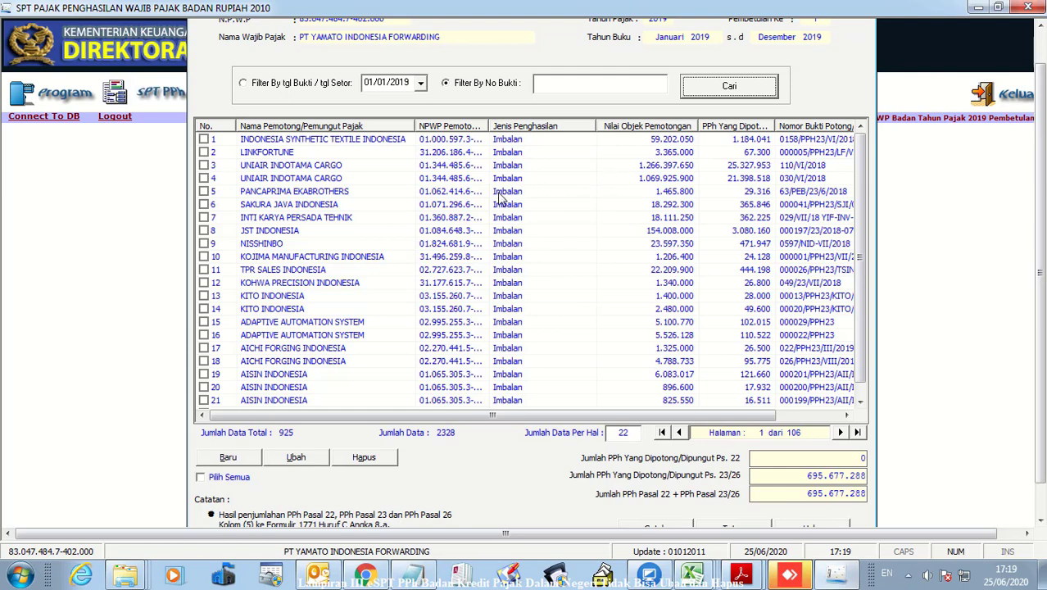
{"action": "left_click", "coordinate": [400, 178]}
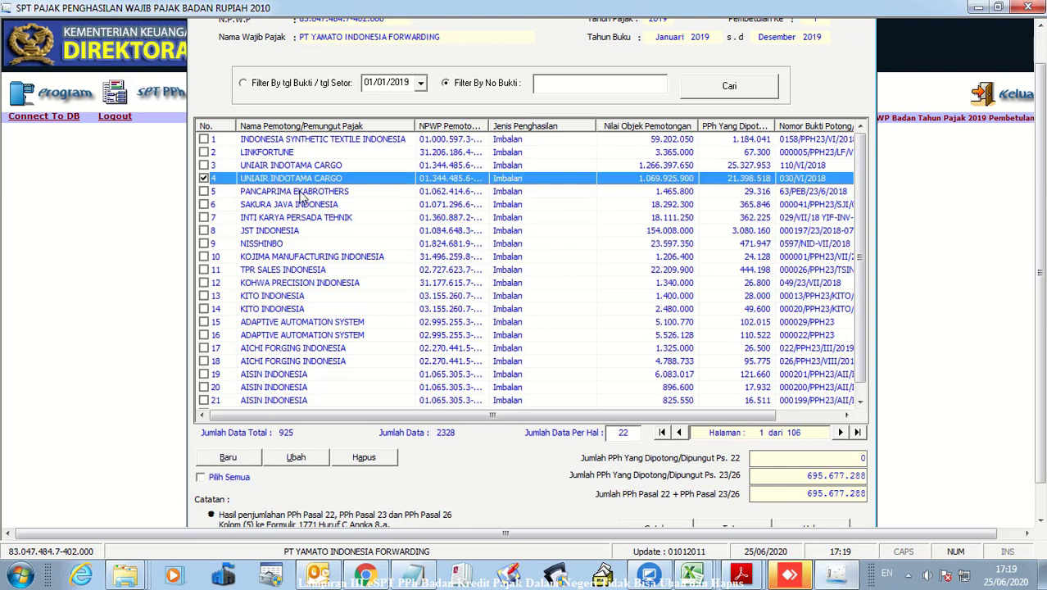
{"action": "left_click", "coordinate": [388, 462]}
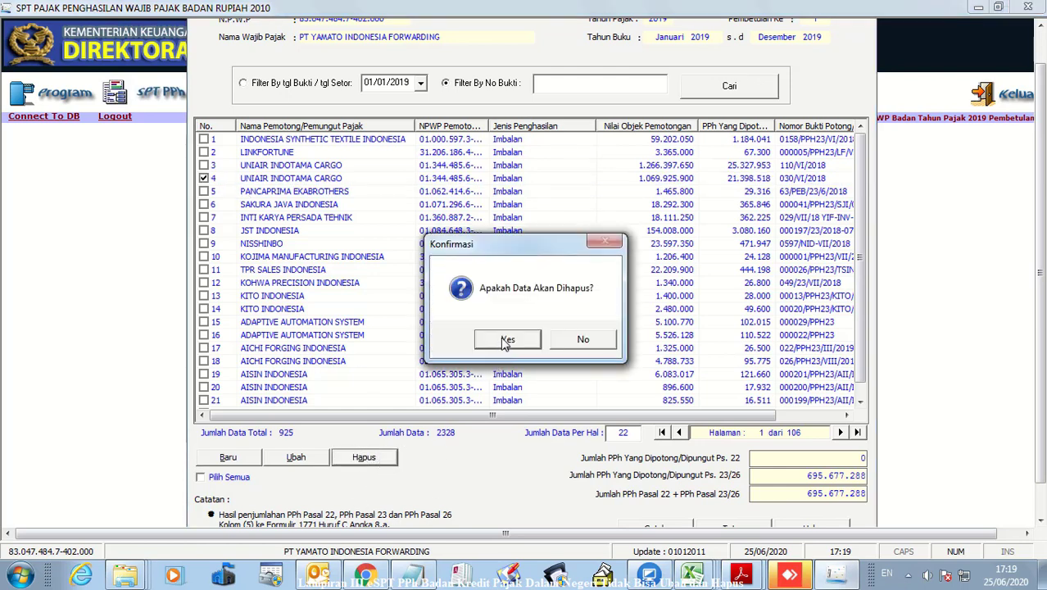
{"action": "left_click", "coordinate": [507, 340]}
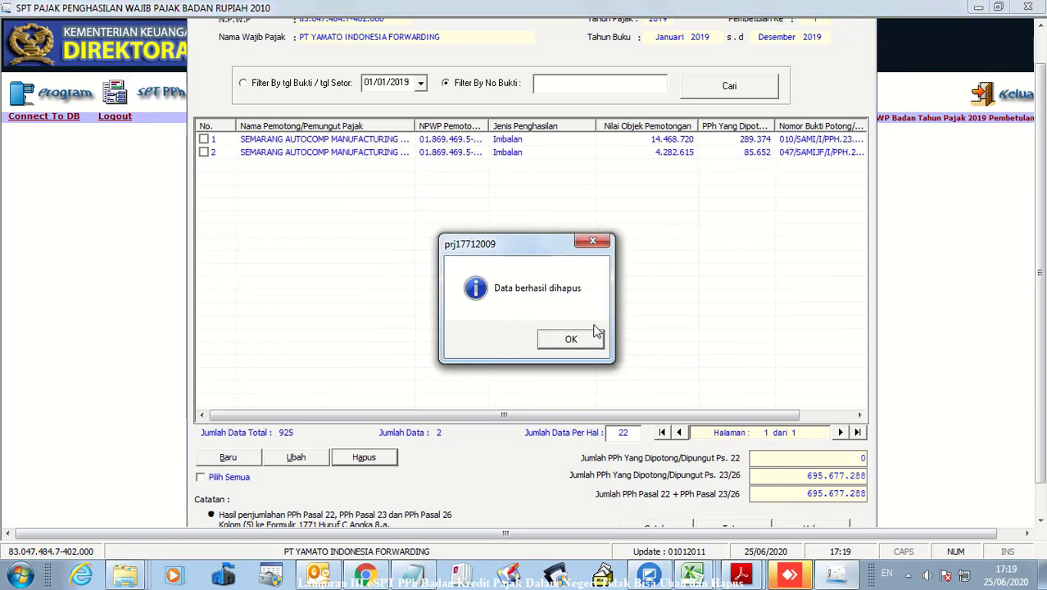
{"action": "left_click", "coordinate": [571, 341]}
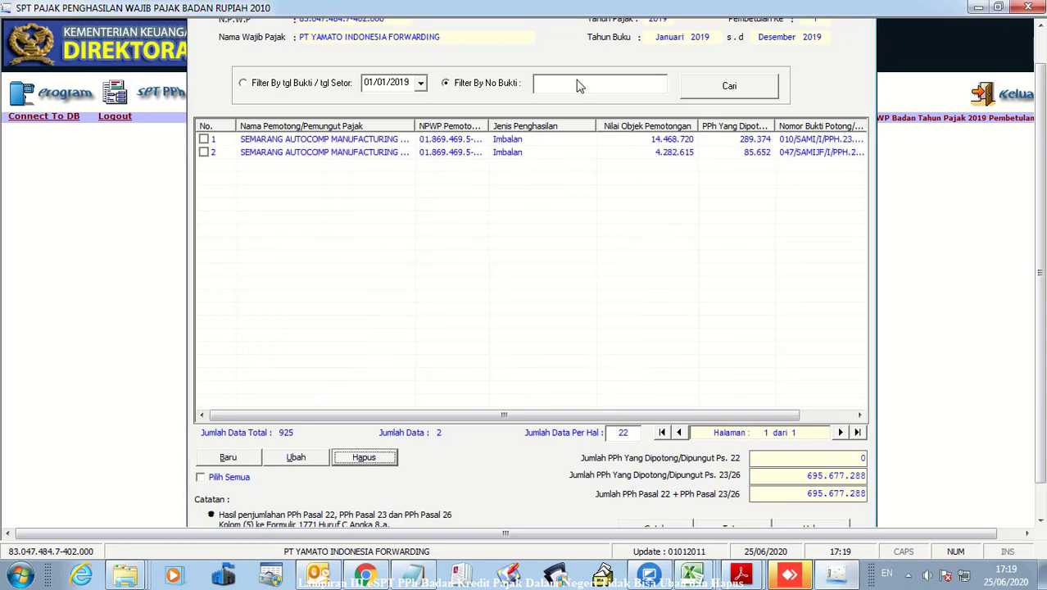
{"action": "left_click", "coordinate": [623, 81]}
{"action": "left_click", "coordinate": [730, 87]}
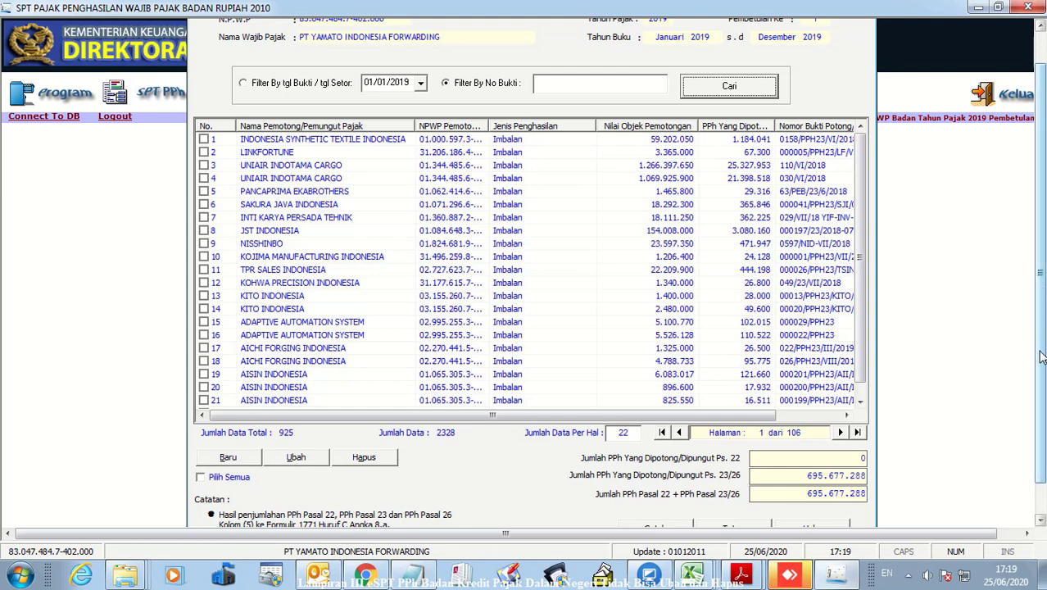
Select all Lampiran III records with Pilih Semua and delete them
{"action": "left_click_drag", "start_coordinate": [1041, 357], "coordinate": [1041, 387]}
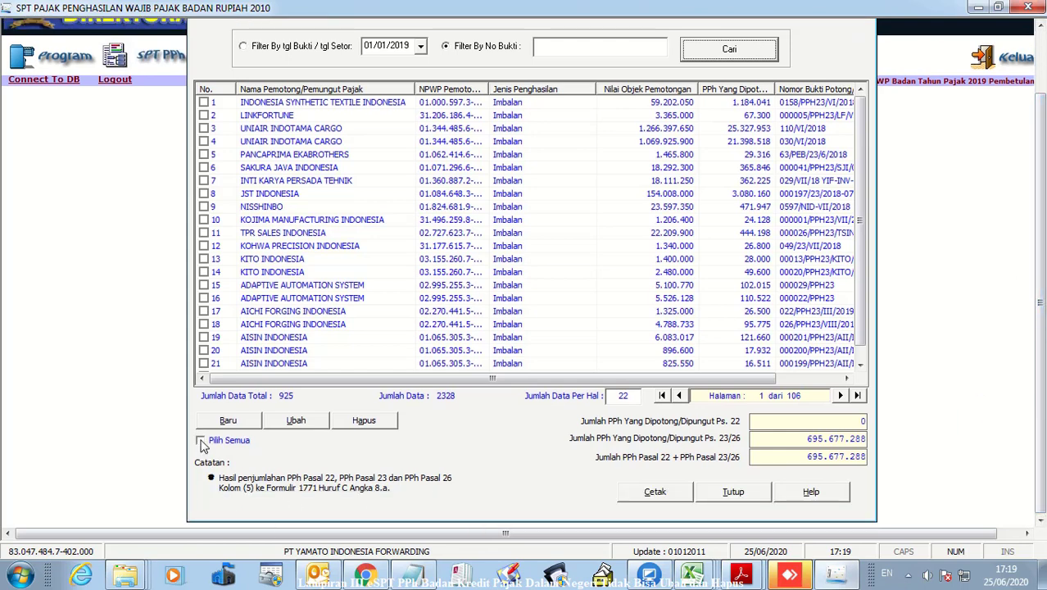
{"action": "left_click", "coordinate": [201, 441]}
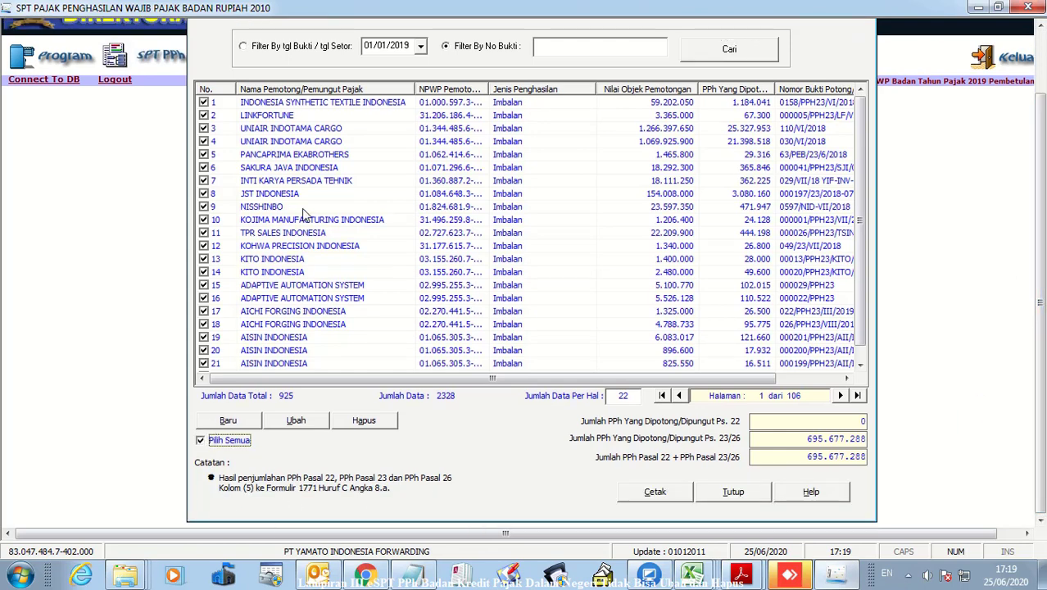
{"action": "left_click", "coordinate": [365, 424]}
{"action": "left_click", "coordinate": [508, 340]}
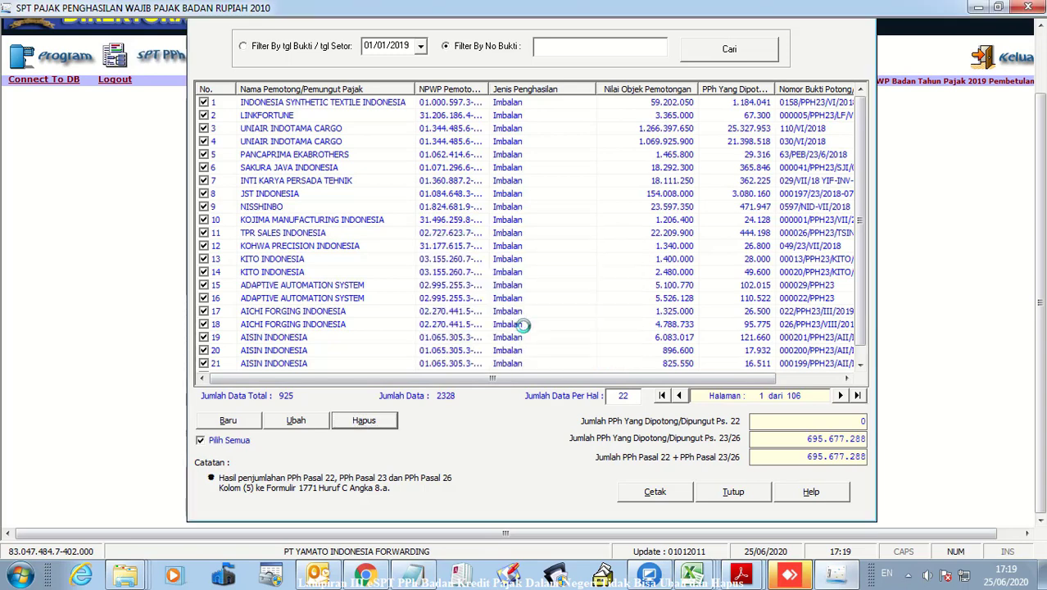
{"action": "left_click", "coordinate": [571, 341]}
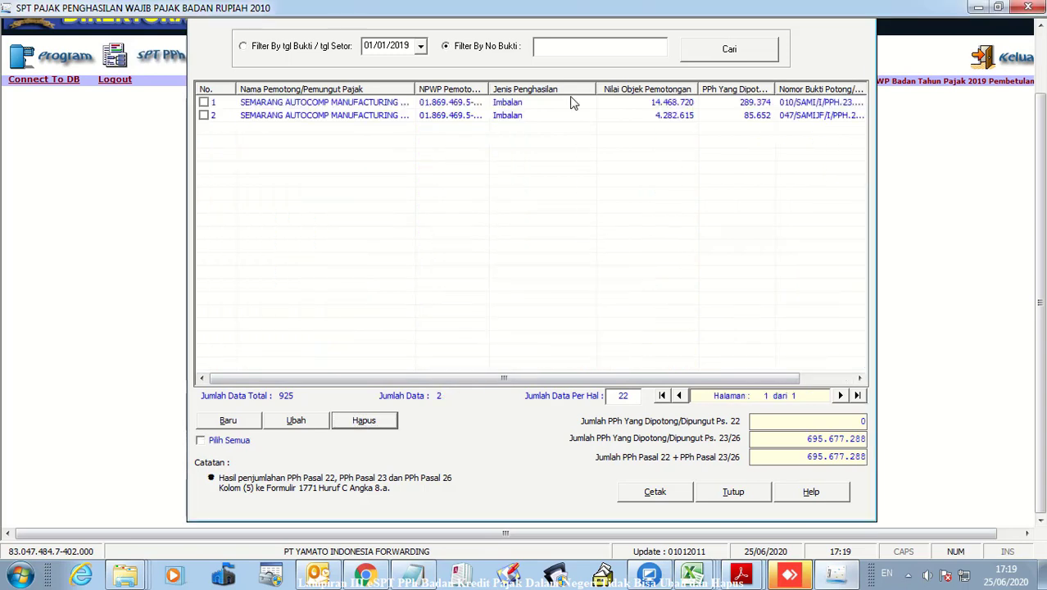
Re-search to check the records, then close Formulir III and exit the application
{"action": "left_click", "coordinate": [574, 46]}
{"action": "left_click", "coordinate": [710, 51]}
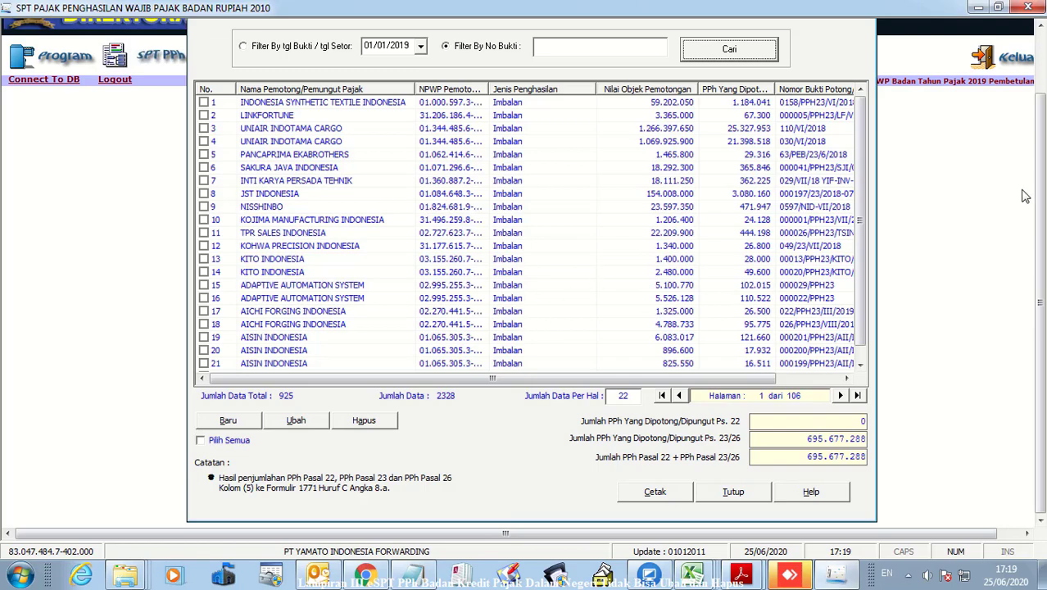
{"action": "left_click_drag", "start_coordinate": [1039, 177], "coordinate": [1039, 115]}
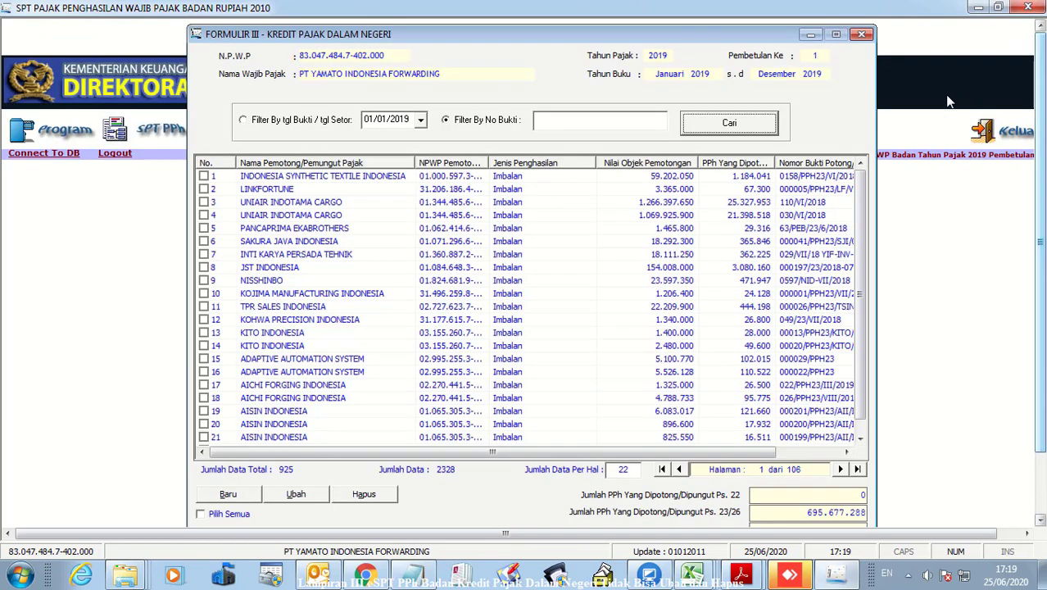
{"action": "left_click", "coordinate": [863, 34]}
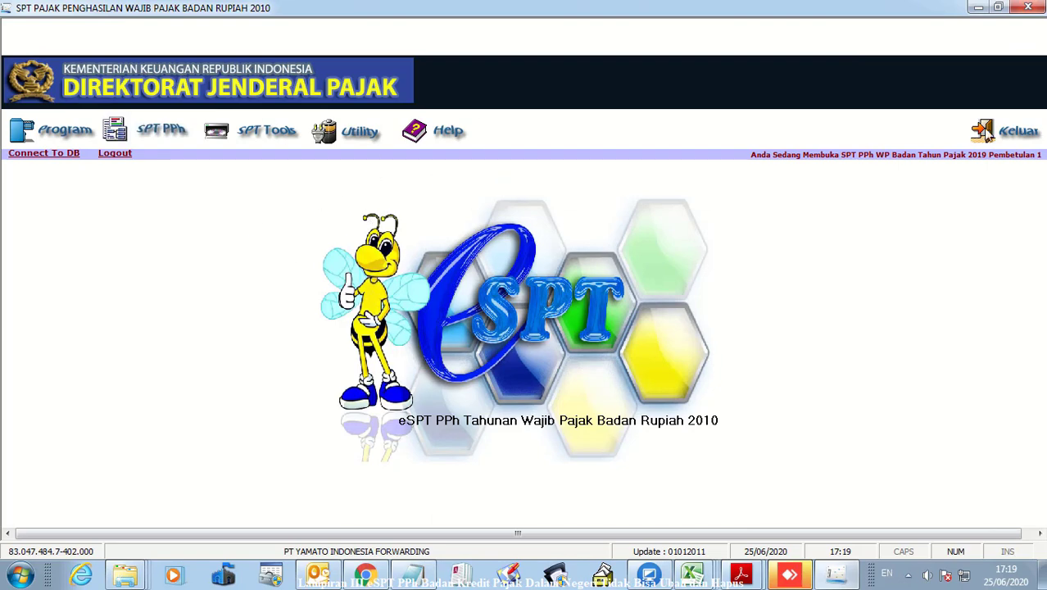
{"action": "left_click", "coordinate": [1018, 135]}
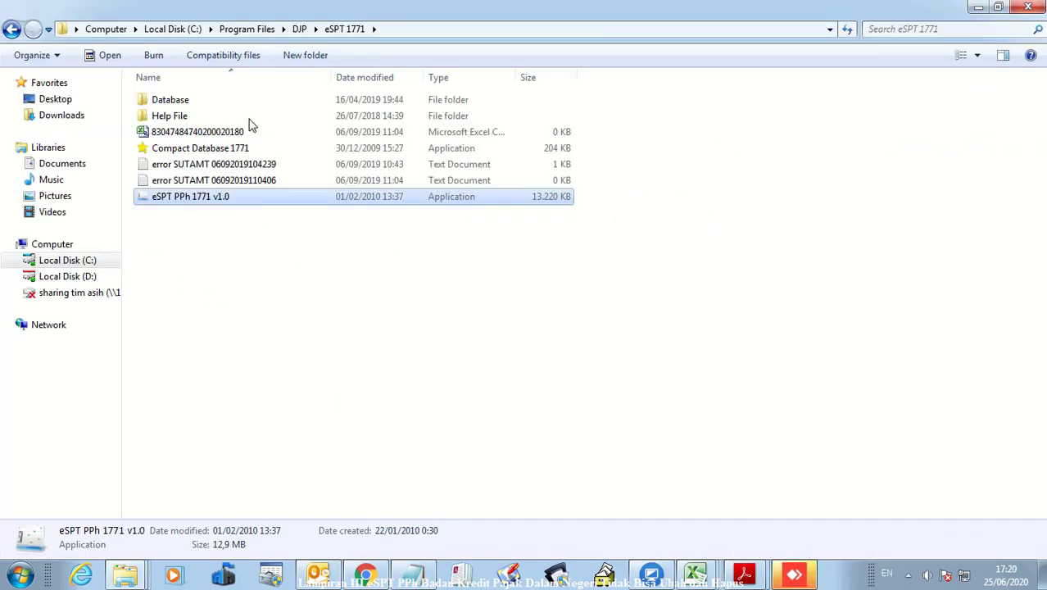
Open the eSPT 1771 folder, then open the db1771 system DSN settings in ODBC administrator
{"action": "left_click", "coordinate": [300, 28]}
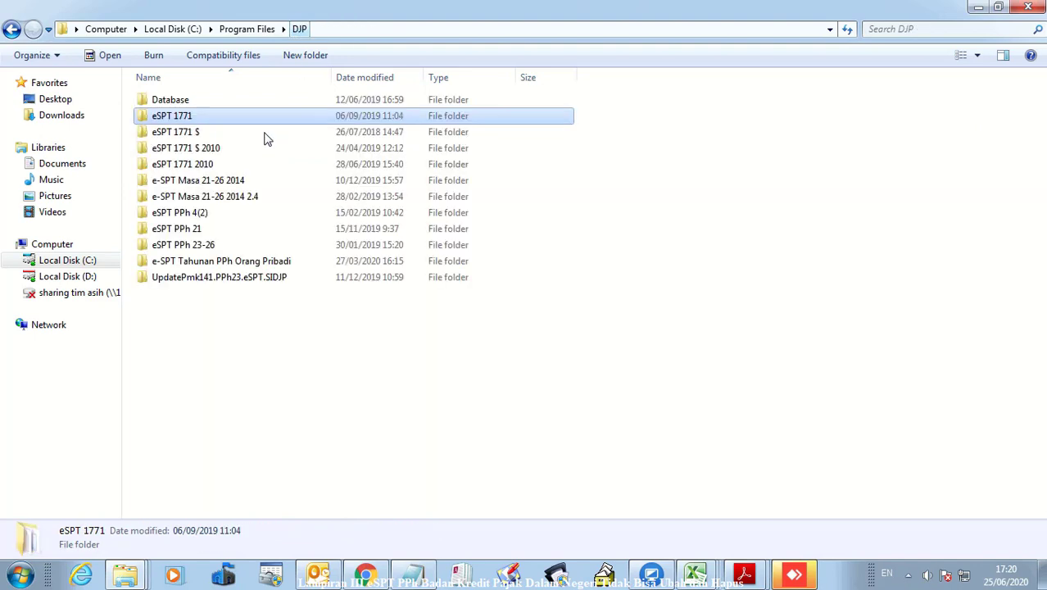
{"action": "double_click", "coordinate": [200, 123]}
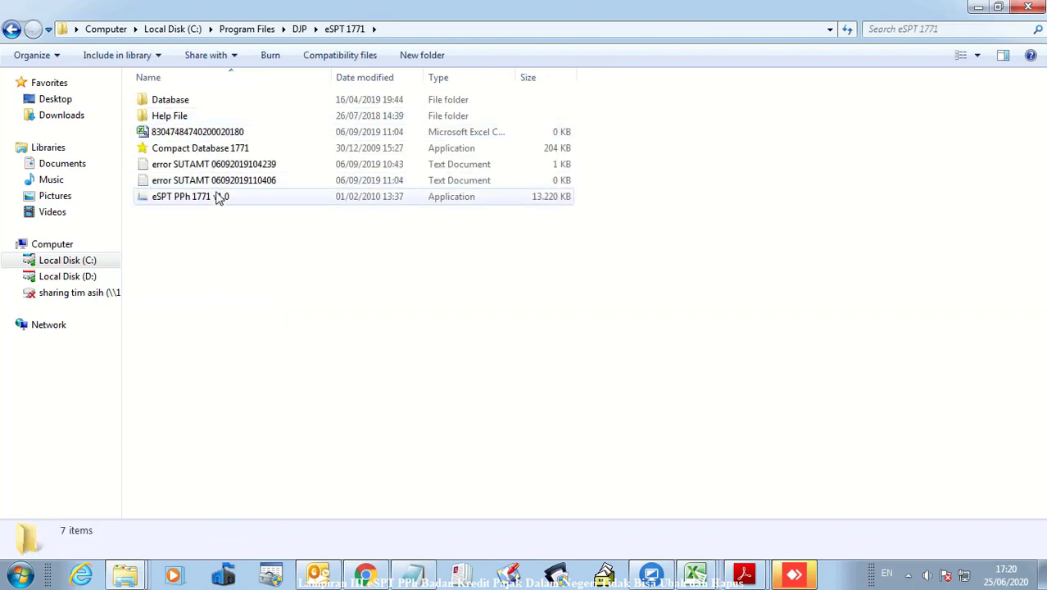
{"action": "left_click", "coordinate": [274, 578]}
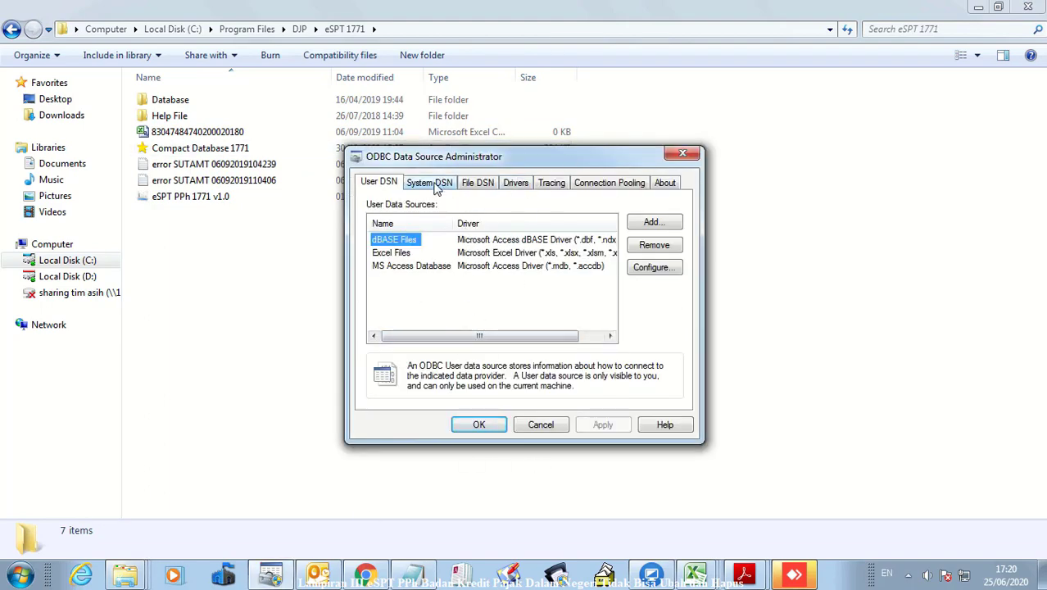
{"action": "left_click", "coordinate": [434, 185]}
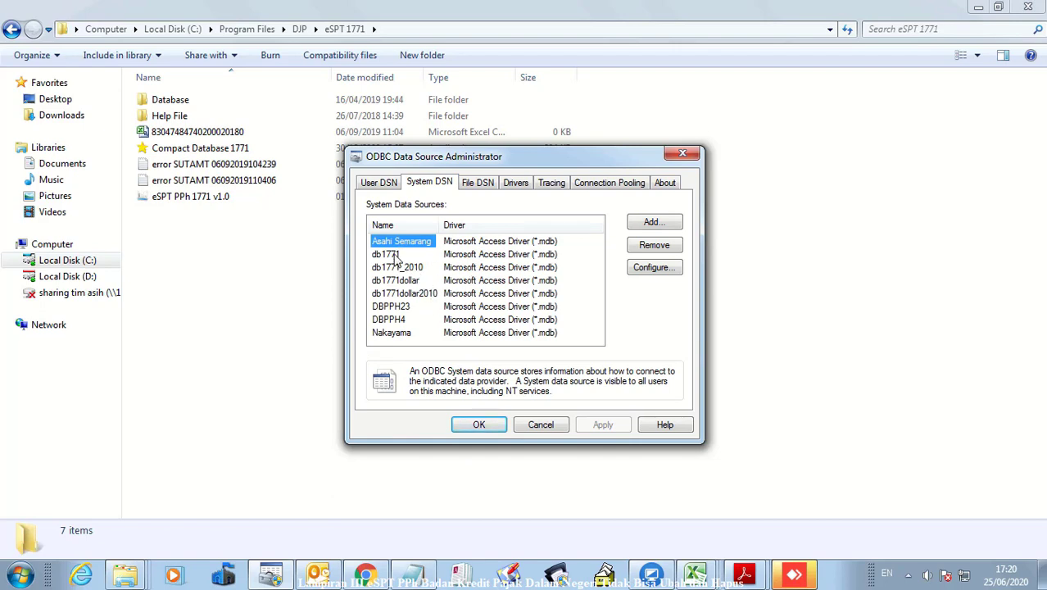
{"action": "double_click", "coordinate": [395, 255]}
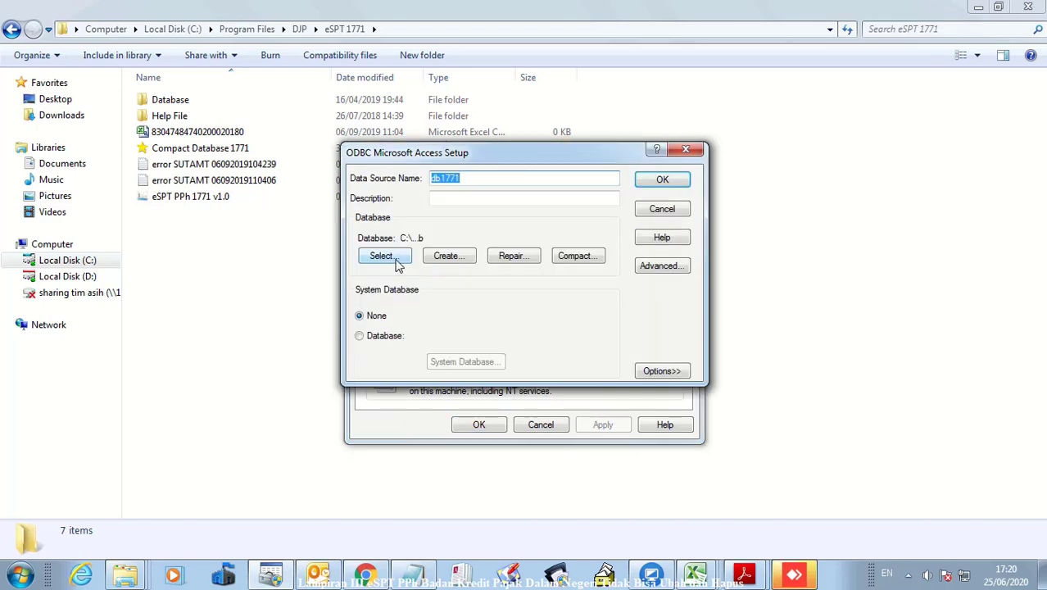
Point db1771 at the db17712010 yamato database file, save, and close the administrator
{"action": "left_click", "coordinate": [396, 259]}
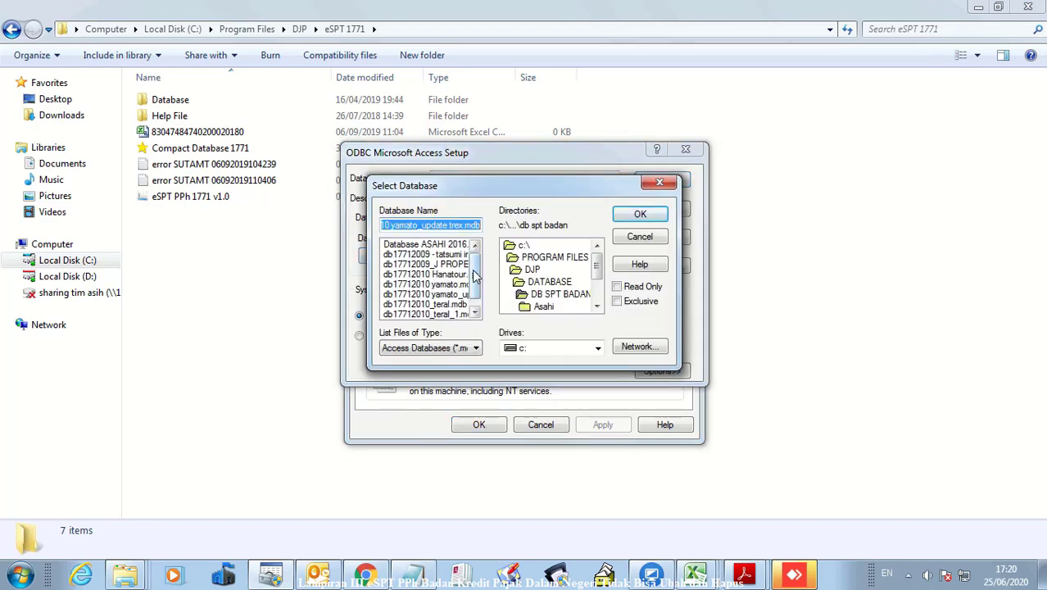
{"action": "scroll", "coordinate": [465, 305], "scroll_direction": "down", "scroll_amount": 2}
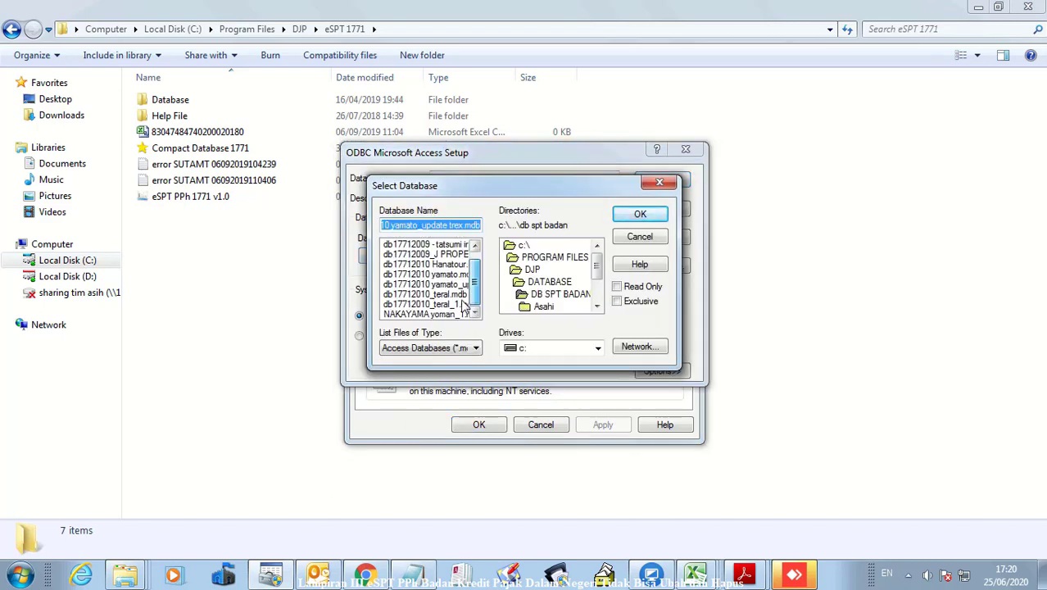
{"action": "left_click", "coordinate": [453, 284]}
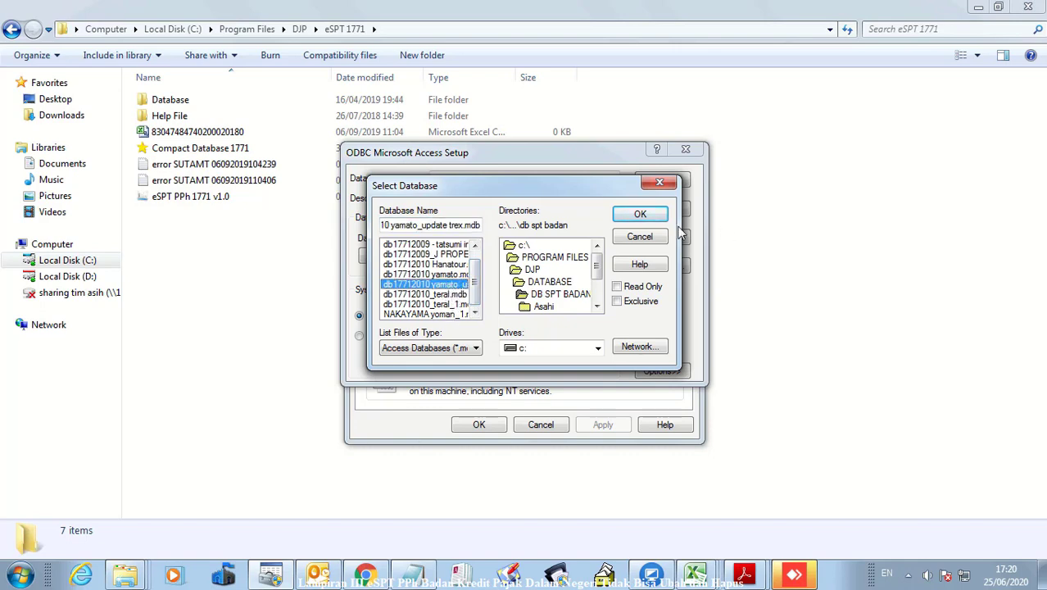
{"action": "left_click", "coordinate": [640, 218]}
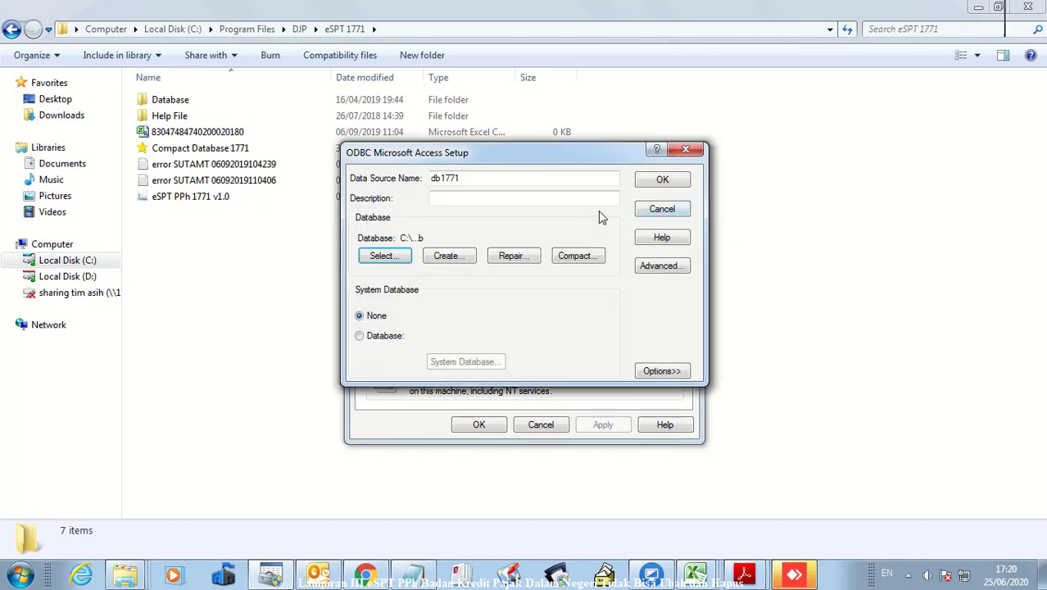
{"action": "left_click", "coordinate": [665, 181]}
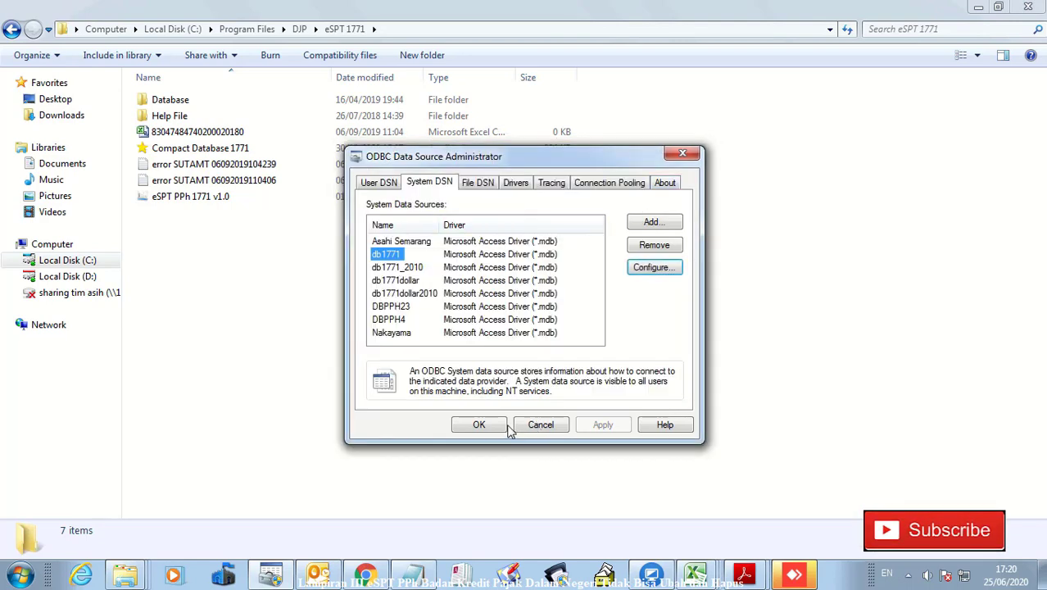
{"action": "left_click", "coordinate": [480, 425]}
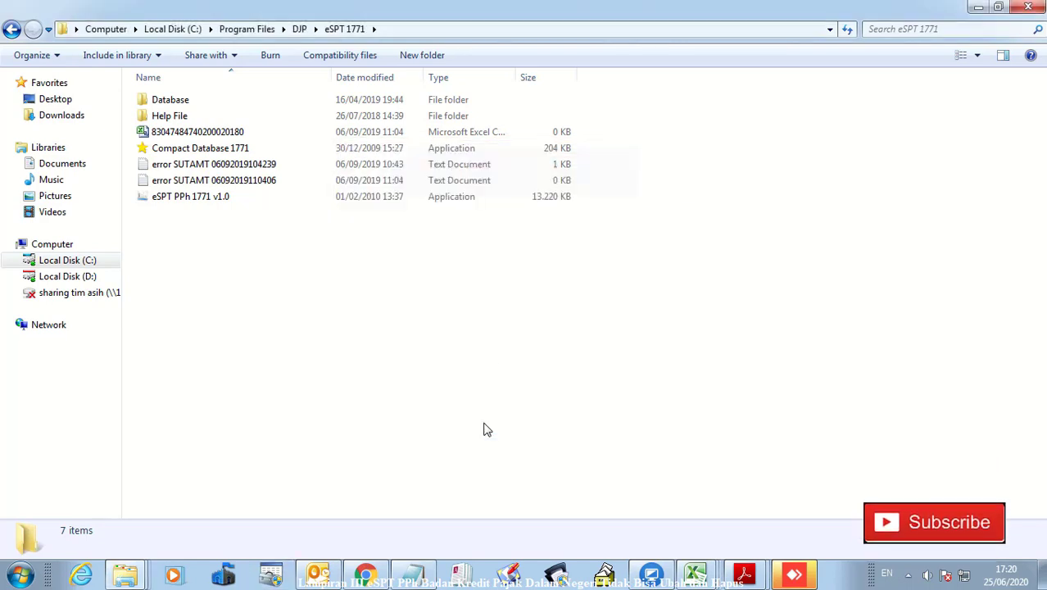
Launch eSPT PPh 1771 v1.0, connect to db1771, and log in with the user name and password
{"action": "double_click", "coordinate": [208, 199]}
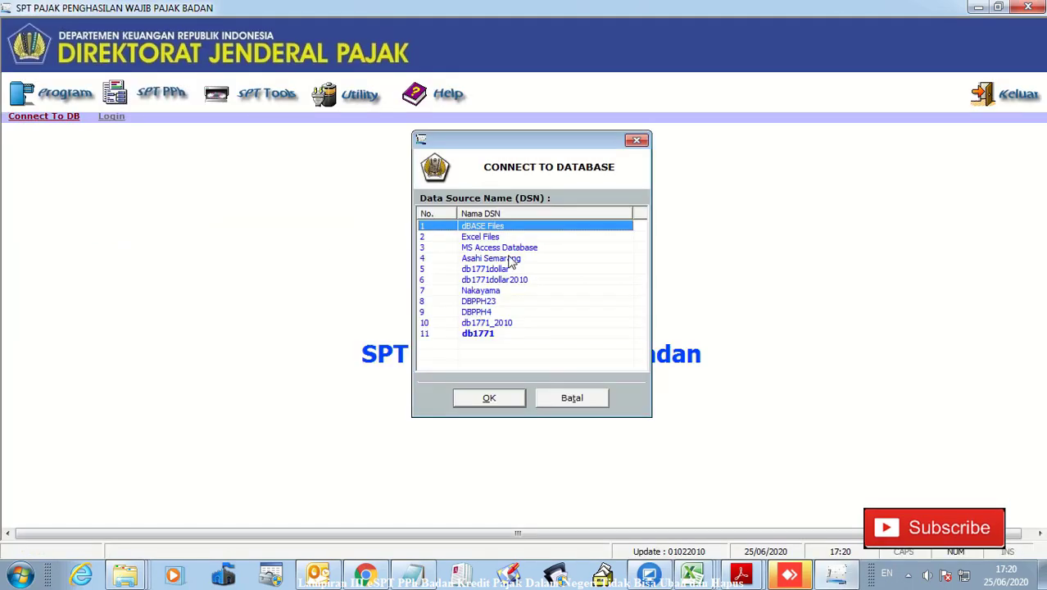
{"action": "left_click", "coordinate": [491, 332]}
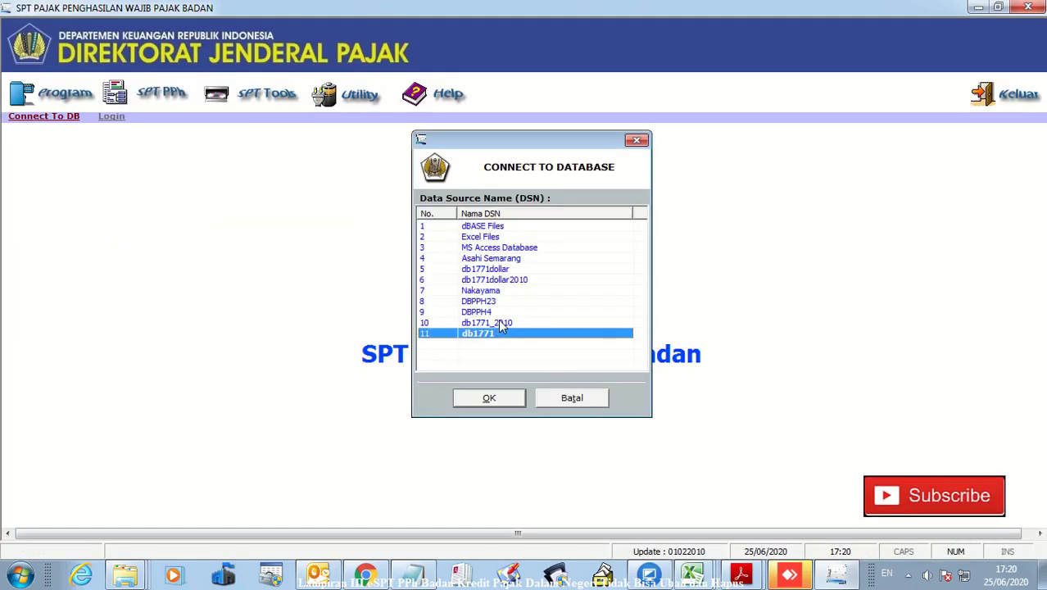
{"action": "left_click", "coordinate": [489, 399]}
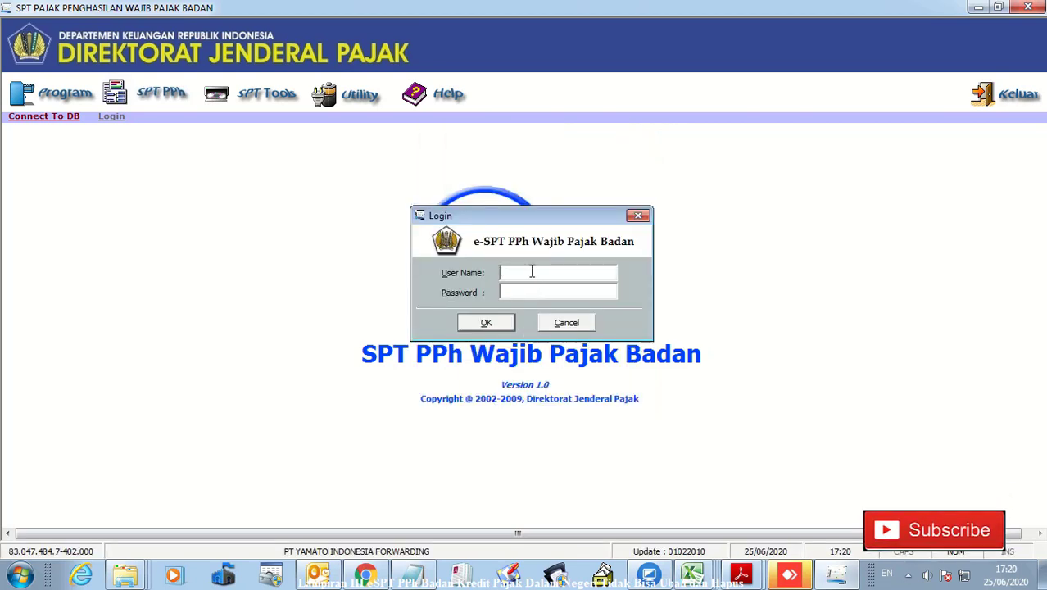
{"action": "type", "text": "administra"}
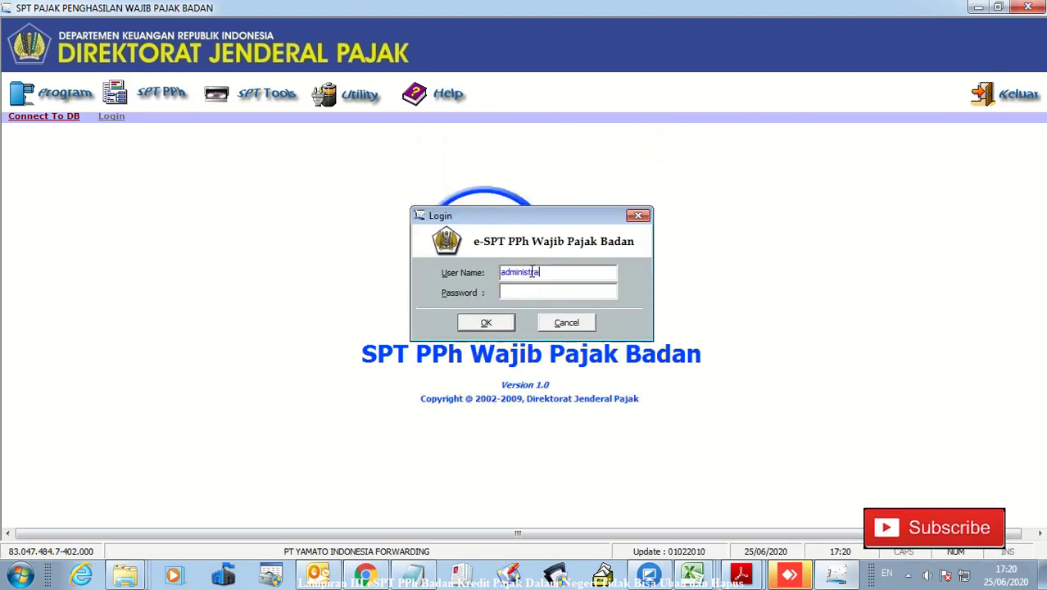
{"action": "type", "text": "t123"}
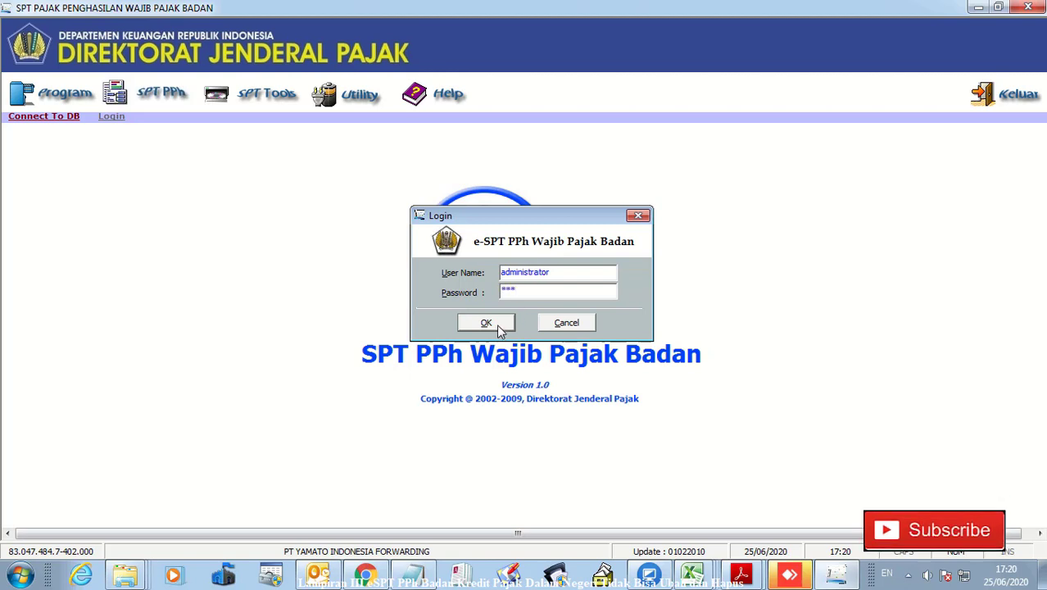
{"action": "left_click", "coordinate": [498, 325]}
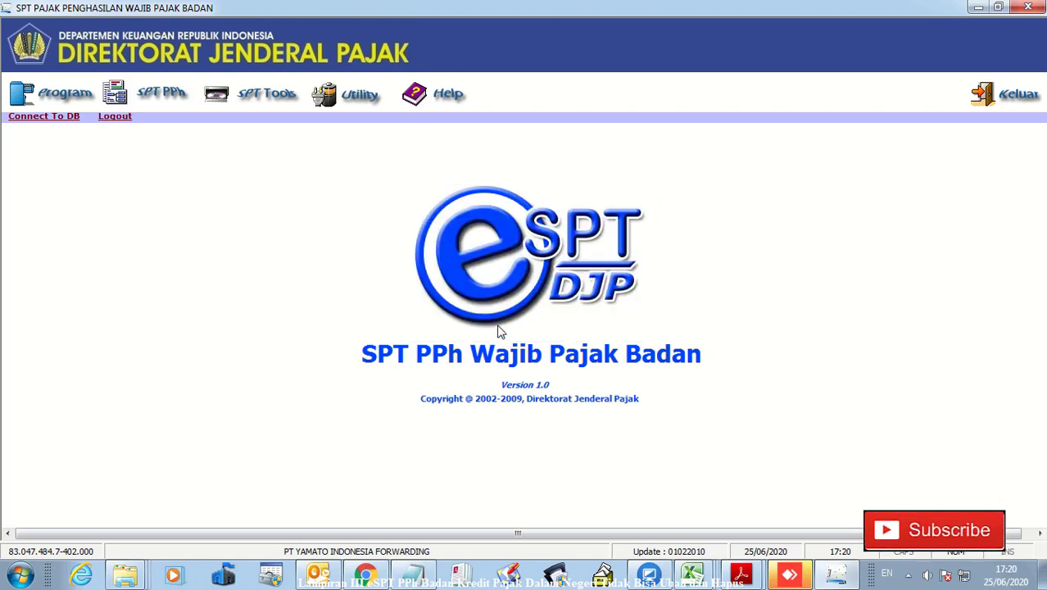
Open the 2019 Pembetulan 1 return and display Formulir 1771-III with its 925 credit records
{"action": "left_click", "coordinate": [36, 97]}
{"action": "left_click", "coordinate": [87, 140]}
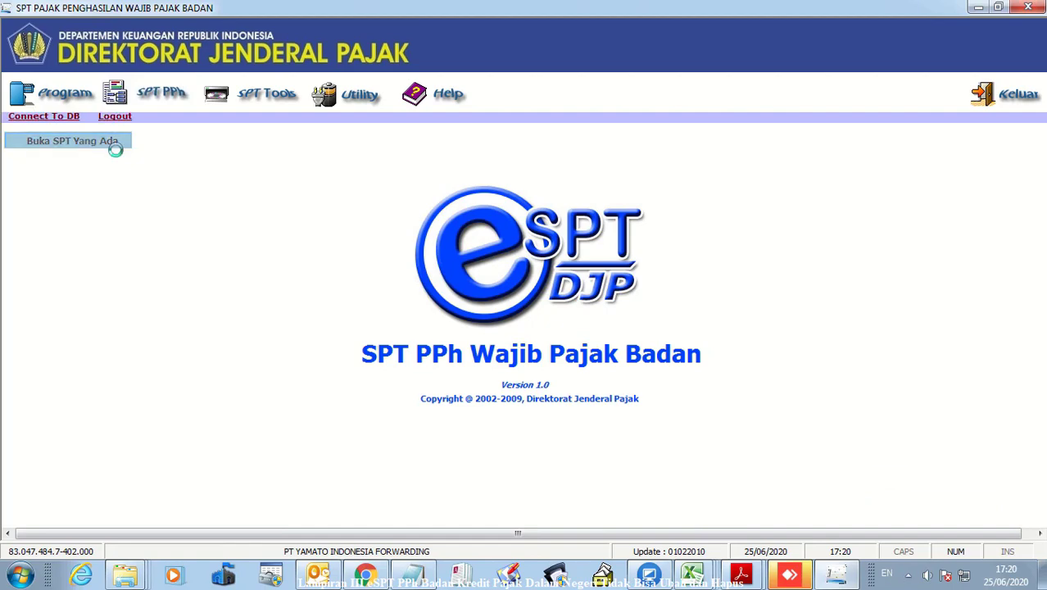
{"action": "left_click", "coordinate": [578, 438]}
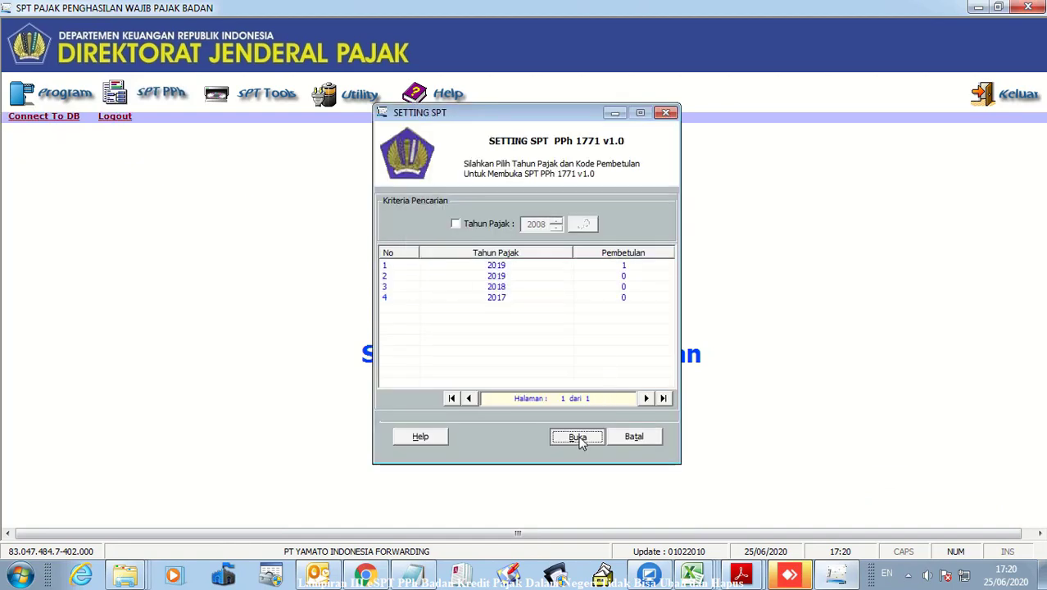
{"action": "left_click", "coordinate": [530, 362]}
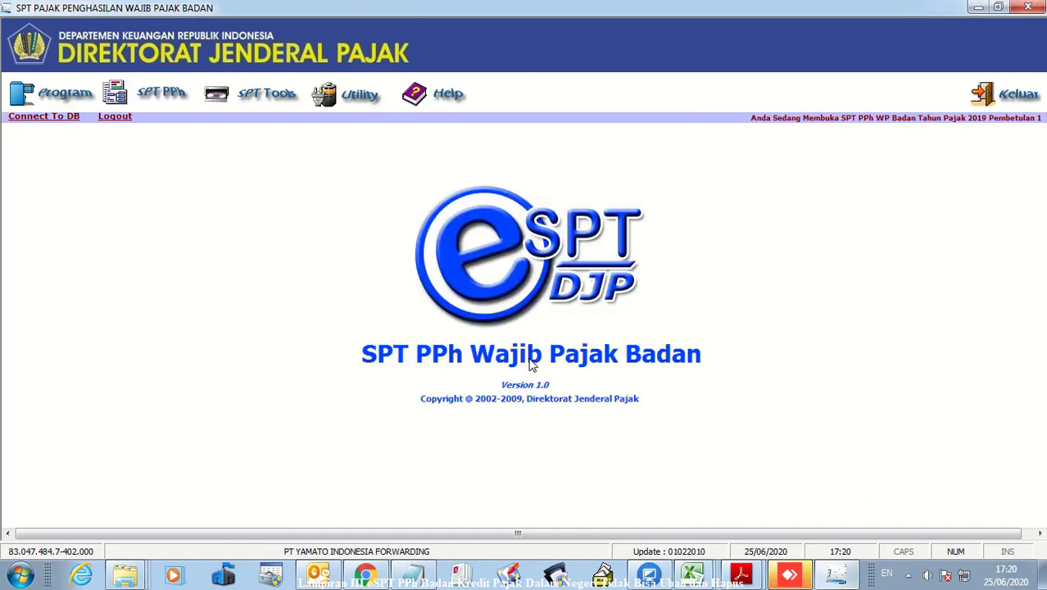
{"action": "left_click", "coordinate": [144, 97]}
{"action": "mouse_move", "coordinate": [157, 140]}
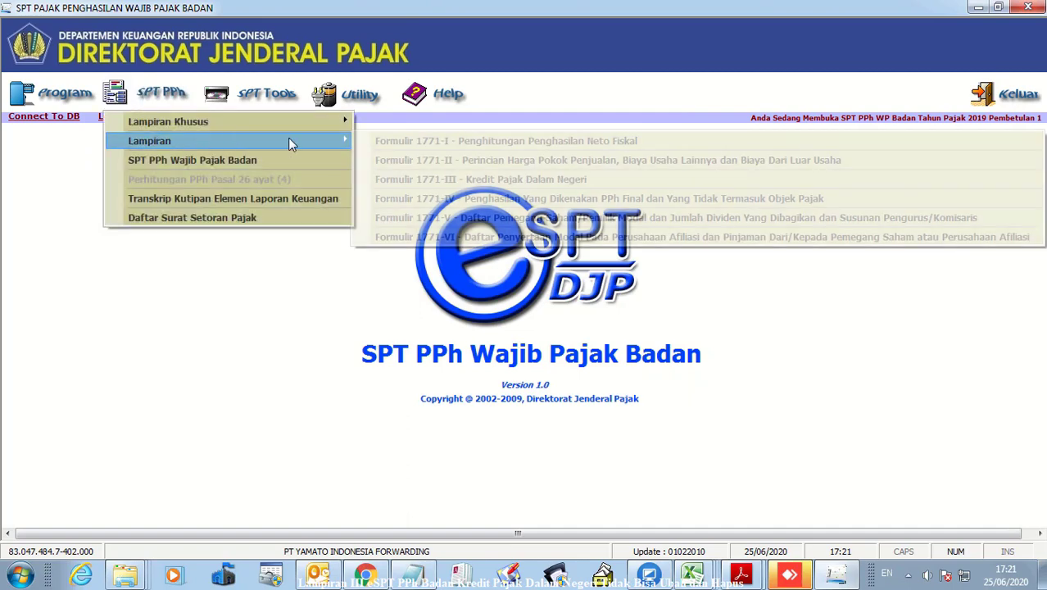
{"action": "left_click", "coordinate": [519, 179]}
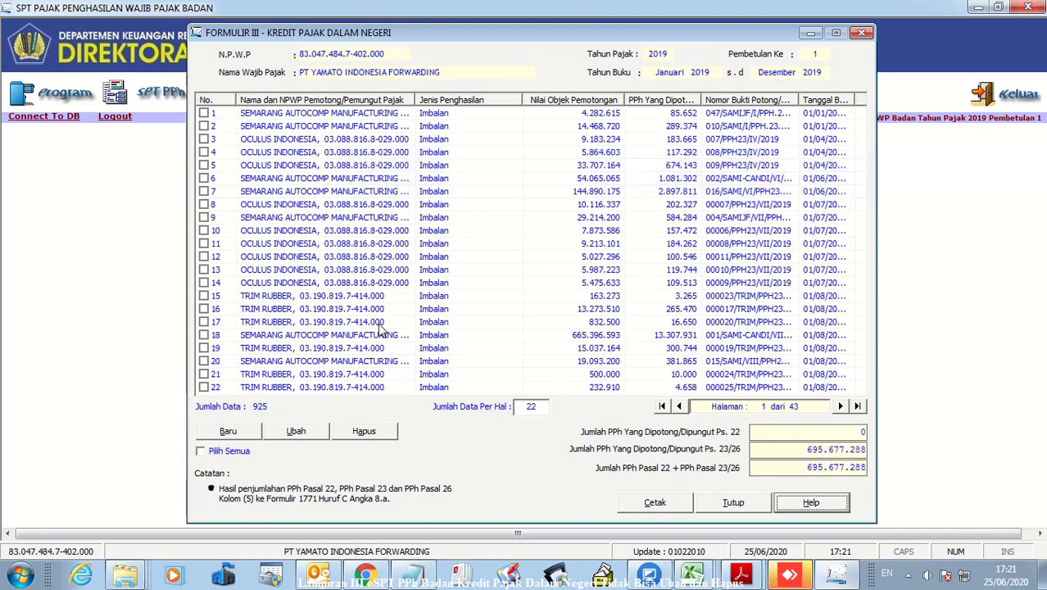
Bulk-delete three pages of Kredit Pajak Dalam Negeri records using Pilih Semua and Hapus
{"action": "left_click", "coordinate": [201, 451]}
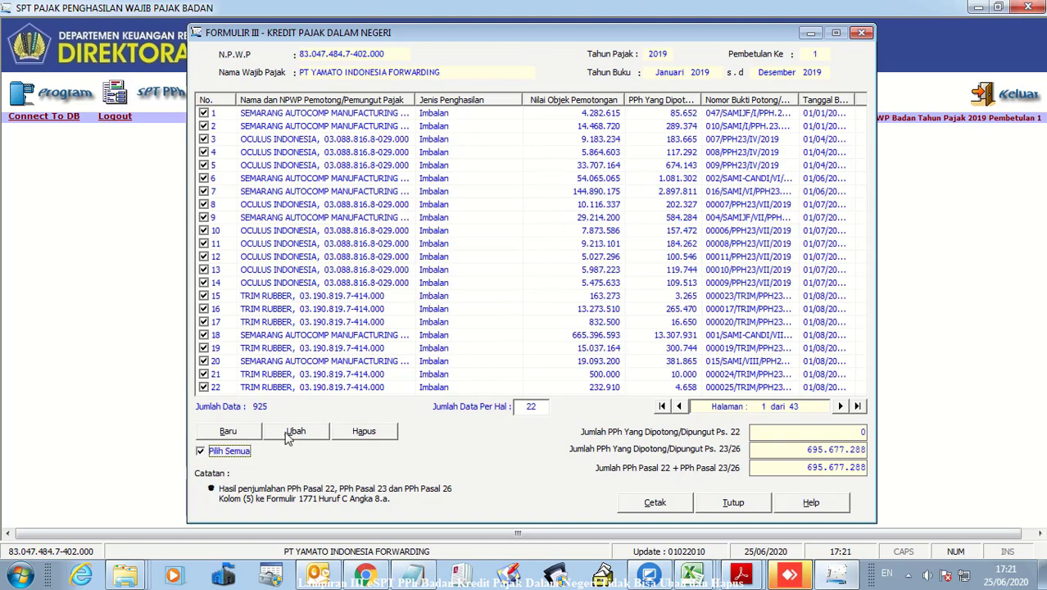
{"action": "left_click", "coordinate": [366, 434]}
{"action": "left_click", "coordinate": [508, 339]}
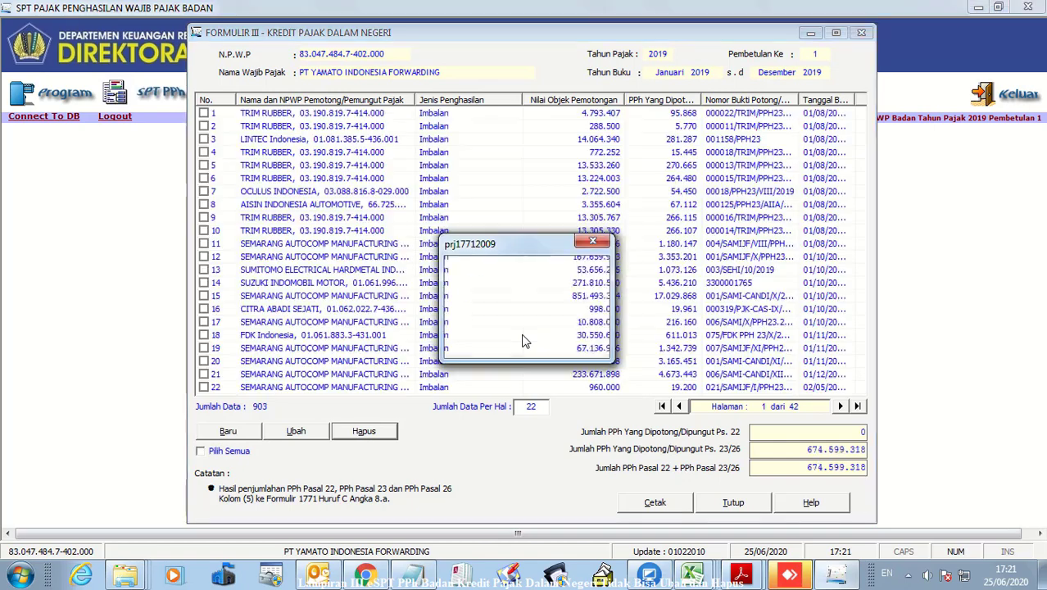
{"action": "left_click", "coordinate": [569, 340]}
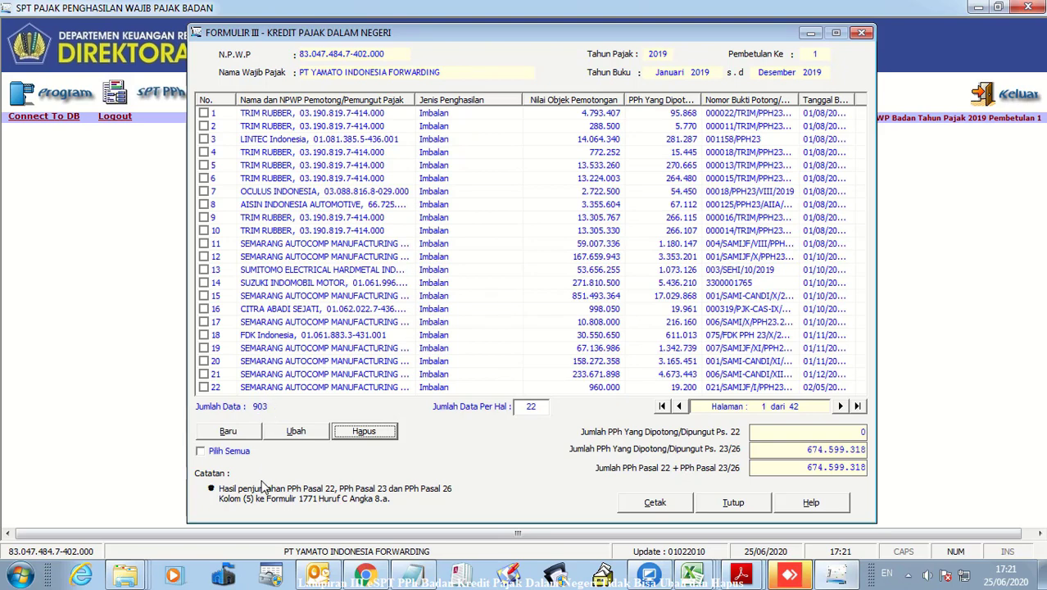
{"action": "left_click", "coordinate": [201, 452]}
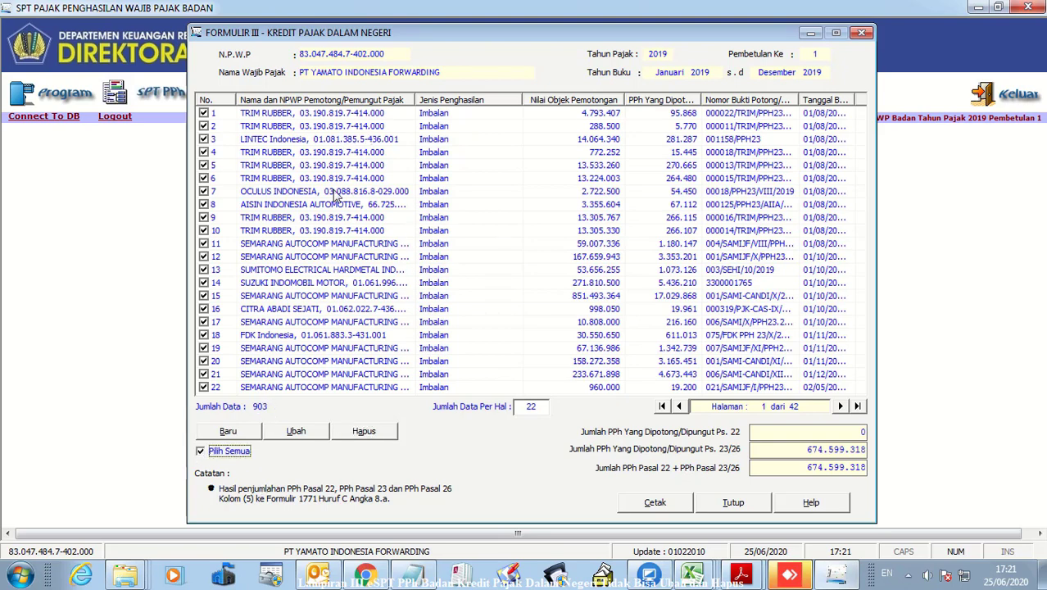
{"action": "left_click", "coordinate": [336, 426]}
{"action": "left_click", "coordinate": [508, 340]}
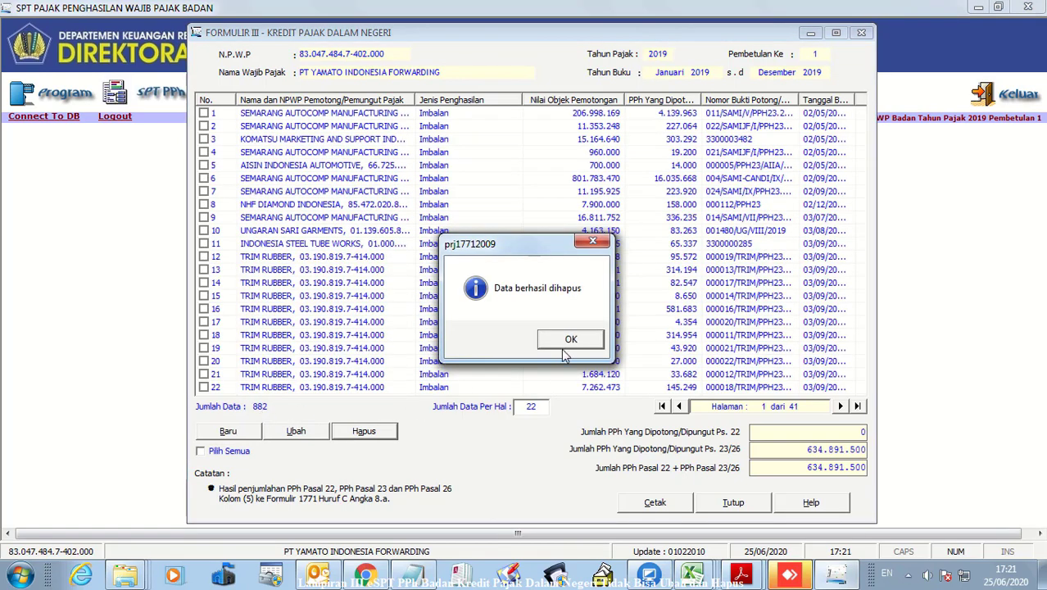
{"action": "left_click", "coordinate": [566, 344]}
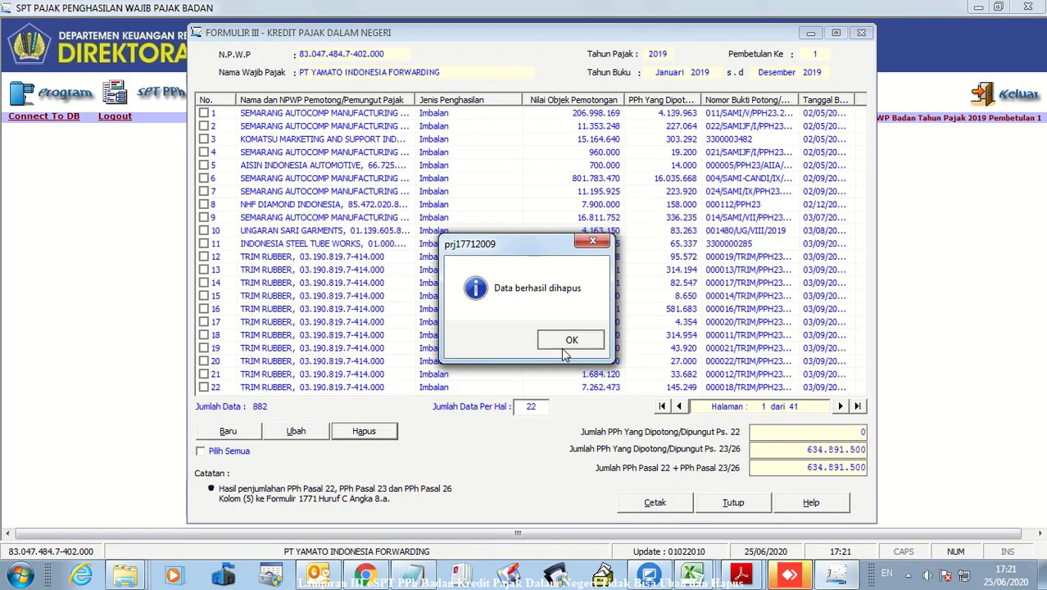
{"action": "left_click", "coordinate": [201, 452]}
{"action": "left_click", "coordinate": [359, 432]}
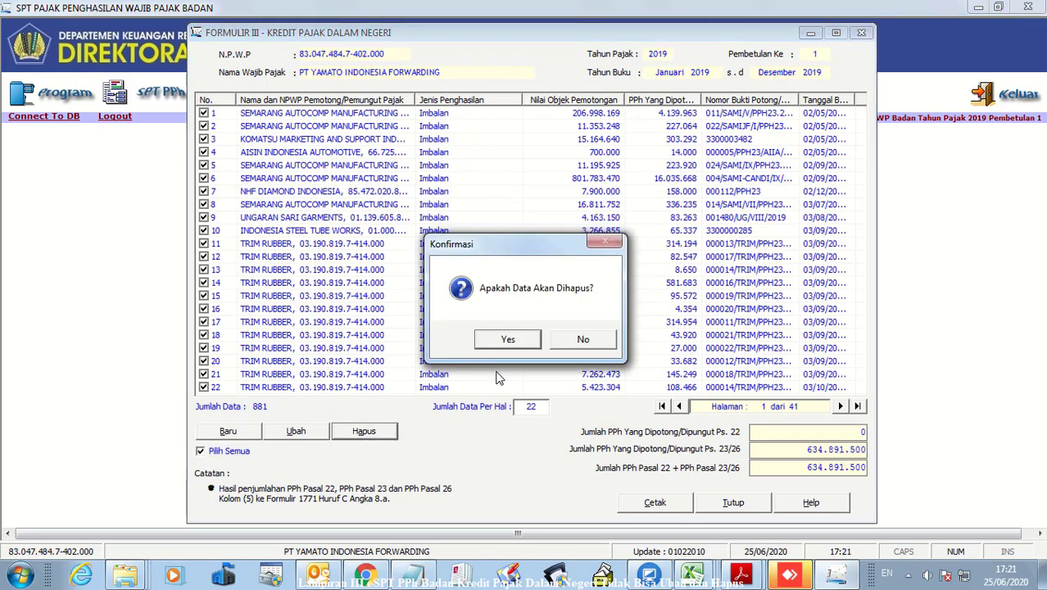
{"action": "left_click", "coordinate": [509, 340]}
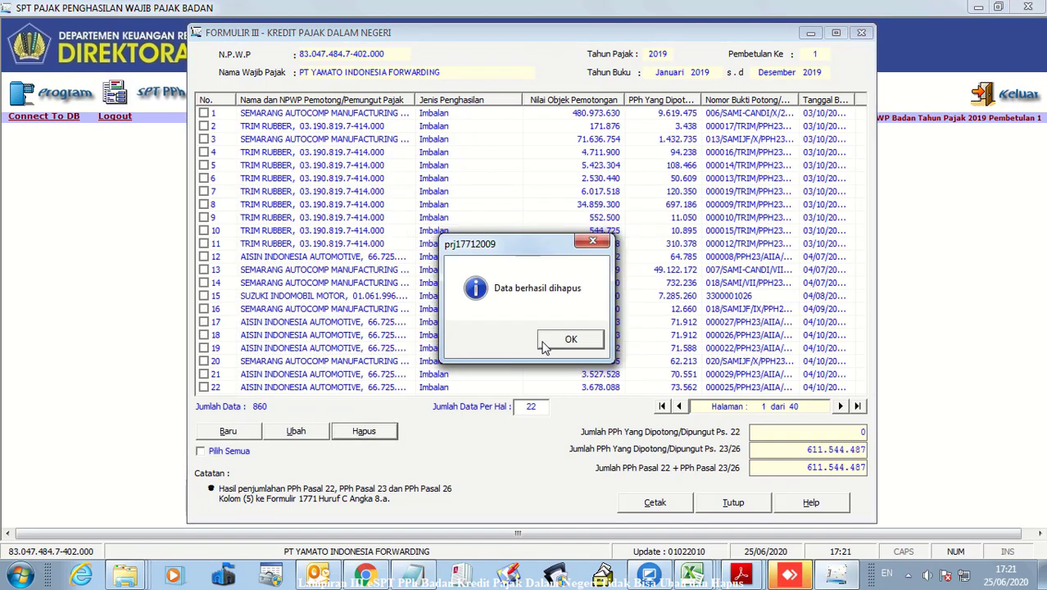
{"action": "left_click", "coordinate": [566, 341]}
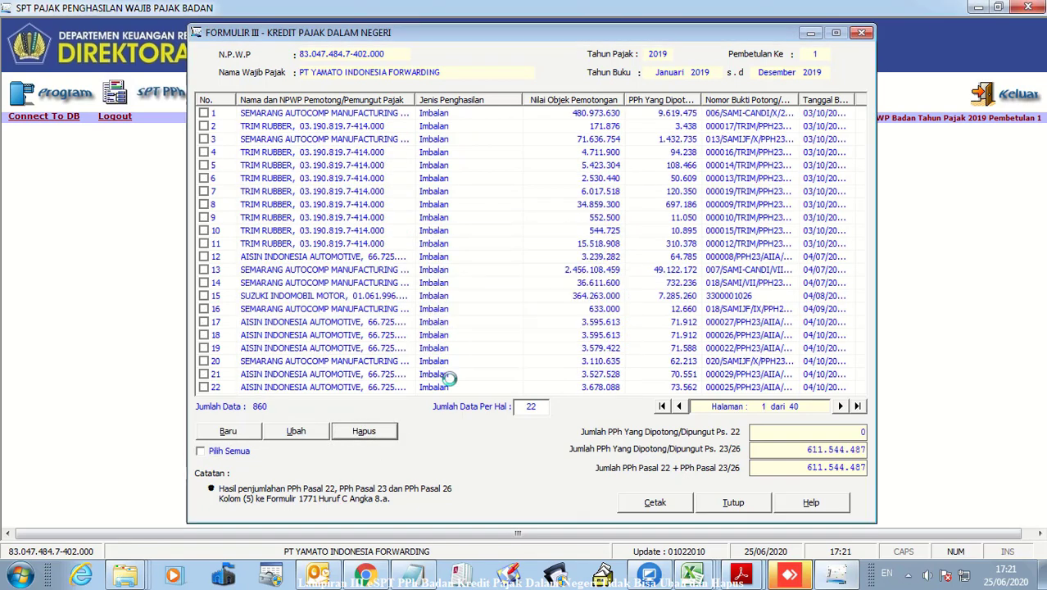
Delete two more pages, leaving 815 credit records with PPh 23/26 totalling 524.706.956
{"action": "left_click", "coordinate": [201, 452]}
{"action": "left_click", "coordinate": [364, 432]}
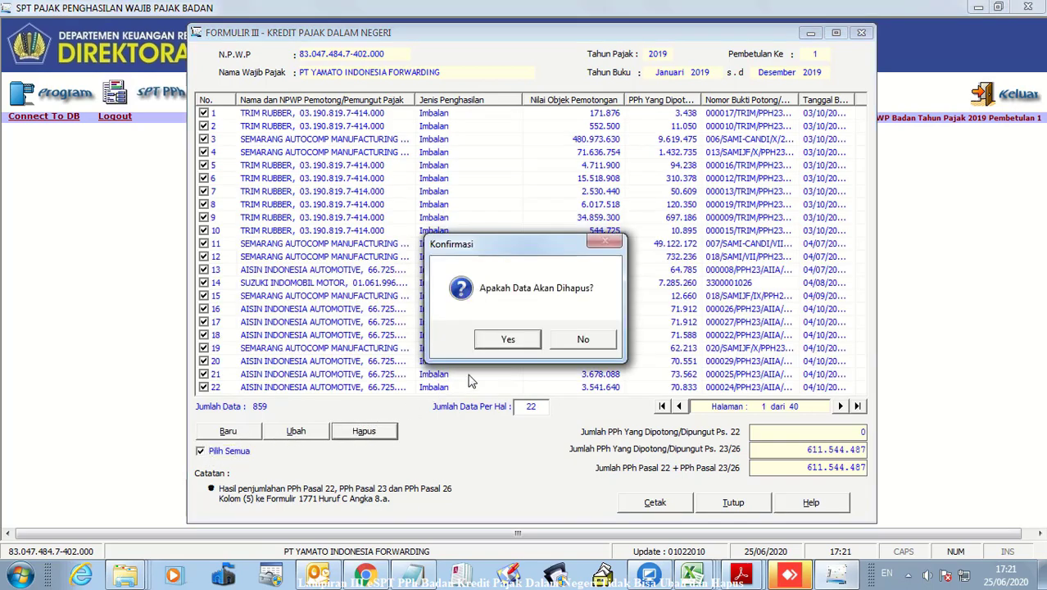
{"action": "left_click", "coordinate": [506, 341]}
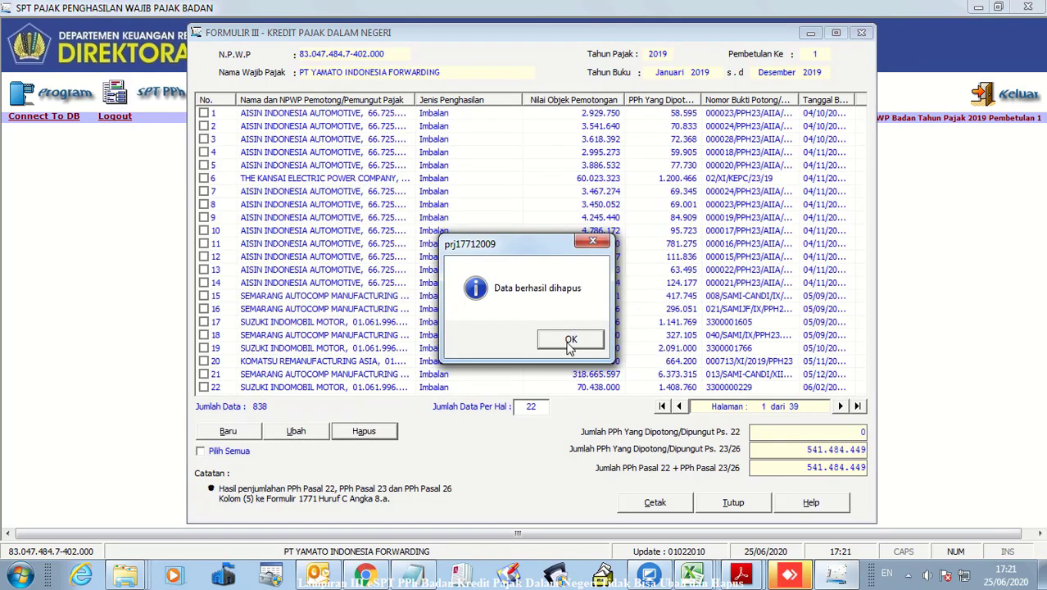
{"action": "left_click", "coordinate": [568, 345]}
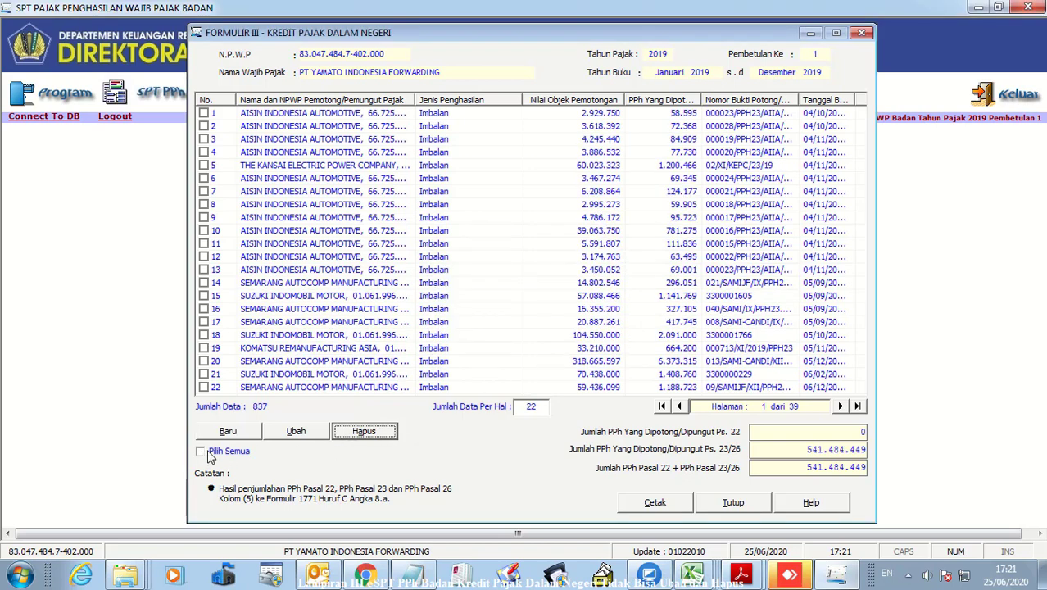
{"action": "left_click", "coordinate": [381, 440]}
{"action": "left_click", "coordinate": [202, 451]}
{"action": "left_click", "coordinate": [361, 436]}
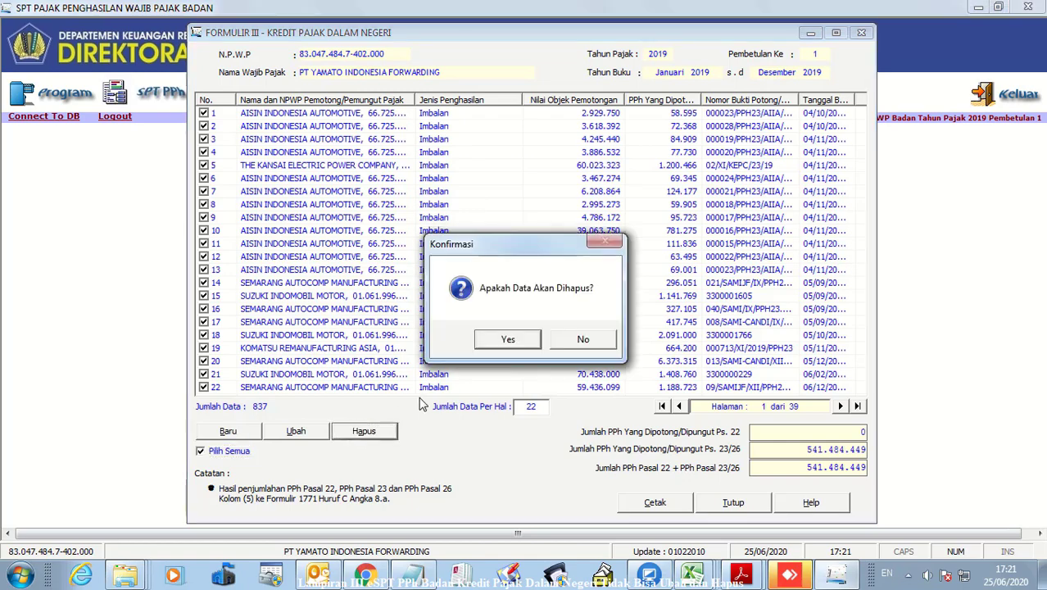
{"action": "left_click", "coordinate": [511, 342]}
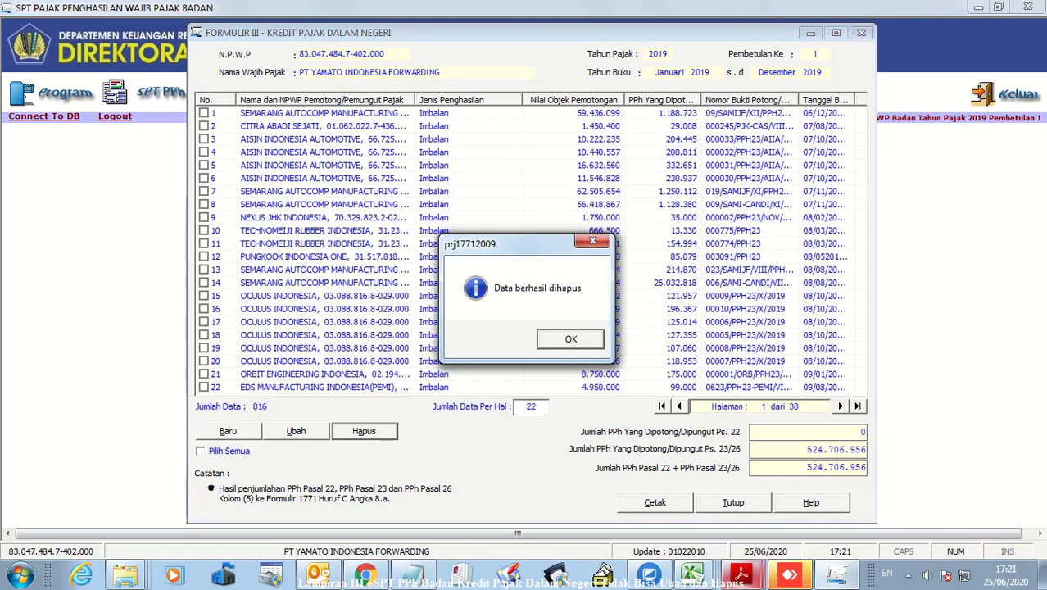
{"action": "left_click", "coordinate": [571, 339]}
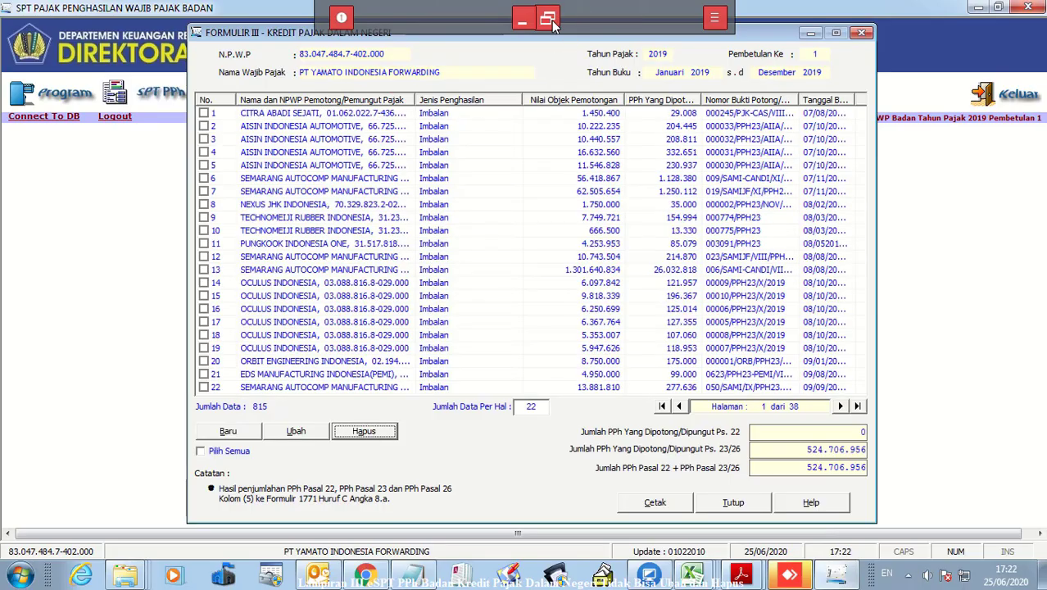
{"action": "left_click", "coordinate": [551, 24]}
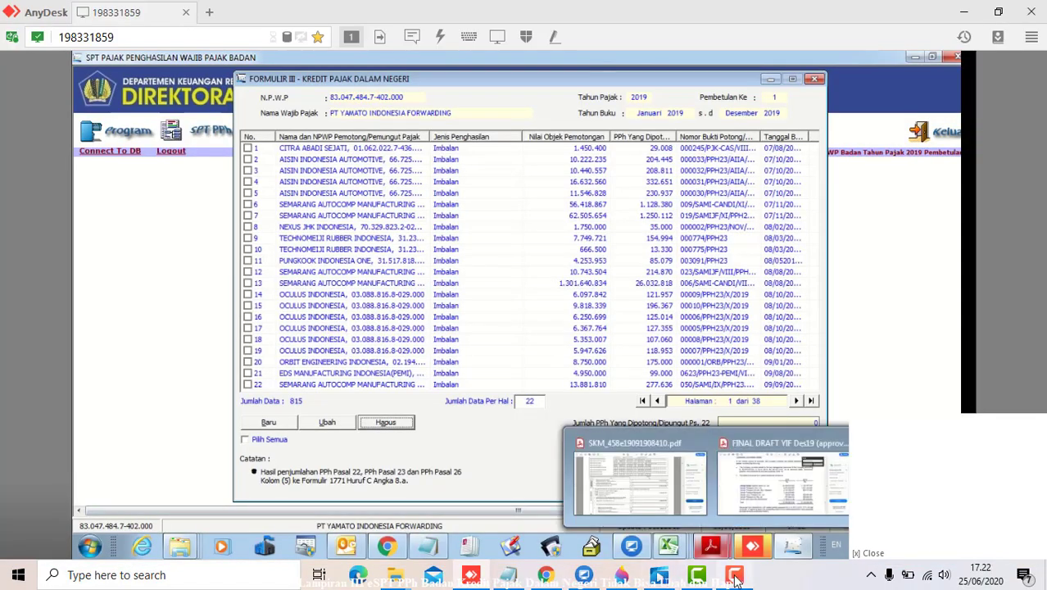
Return to the remote AnyDesk session showing Formulir III with 95 credit records
{"action": "left_click", "coordinate": [697, 575]}
{"action": "left_click", "coordinate": [973, 512]}
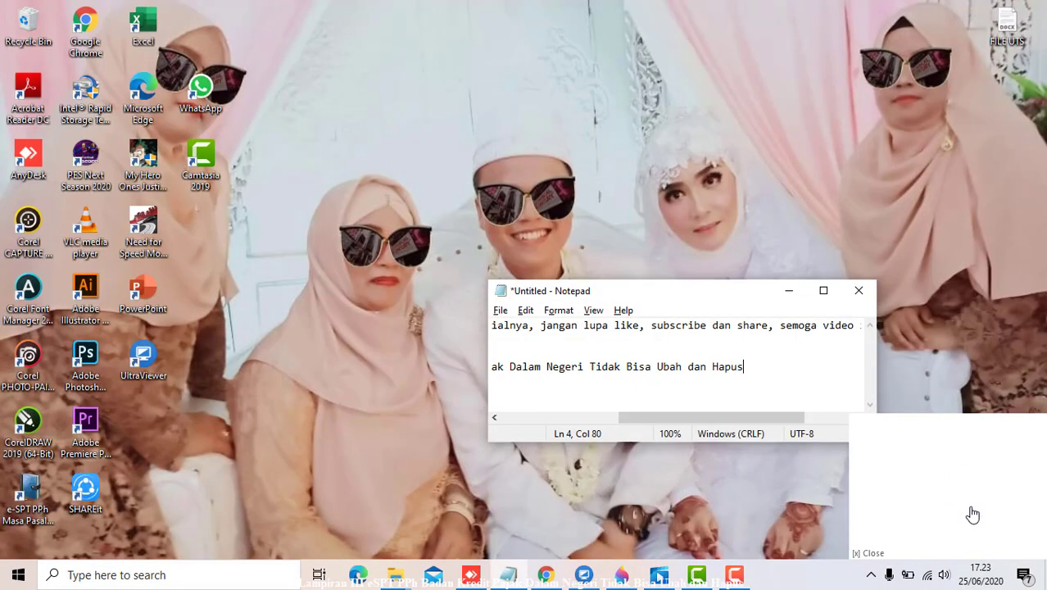
{"action": "left_click", "coordinate": [472, 576]}
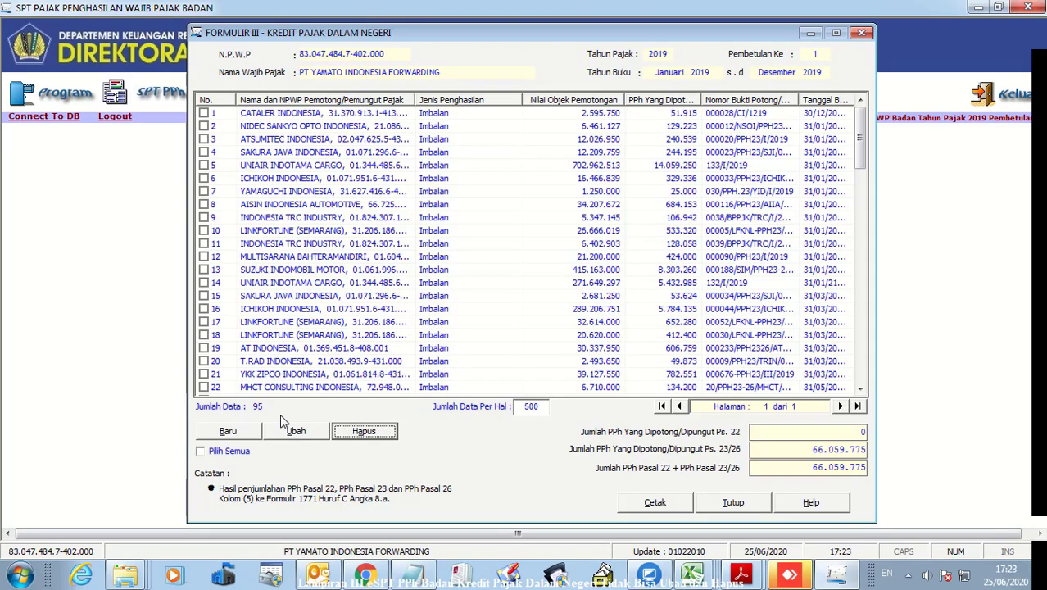
Select all remaining Kredit Pajak Dalam Negeri records and delete them, confirming the deletion
{"action": "left_click", "coordinate": [201, 453]}
{"action": "left_click", "coordinate": [365, 433]}
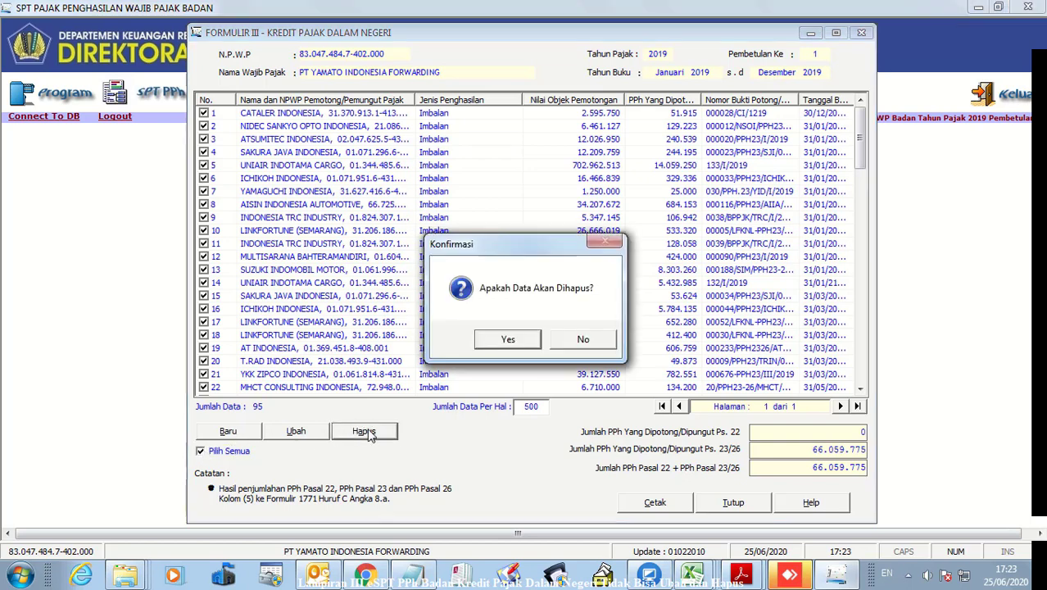
{"action": "left_click", "coordinate": [523, 339]}
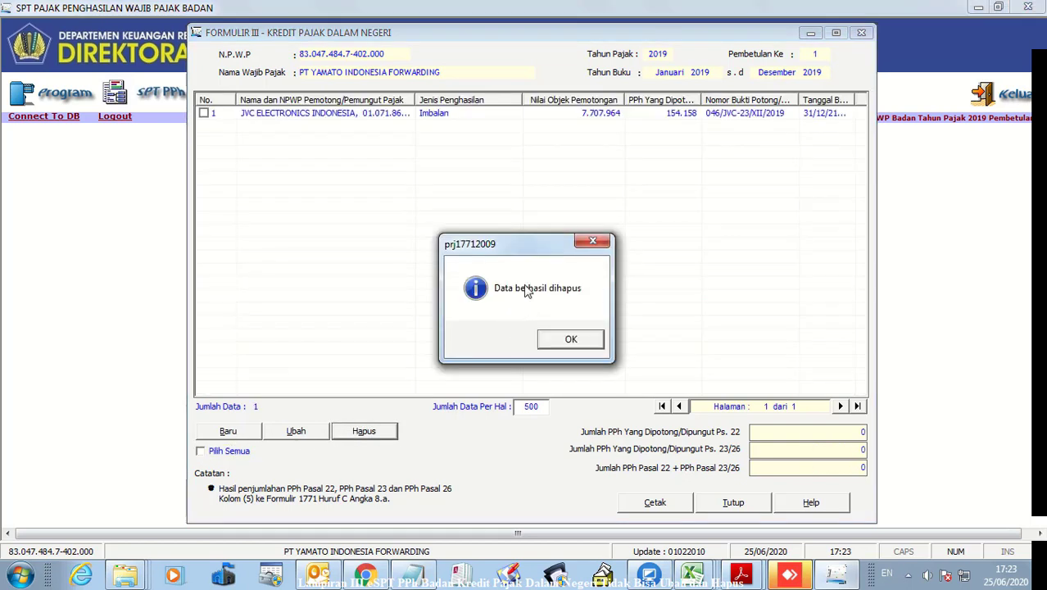
{"action": "left_click", "coordinate": [573, 336]}
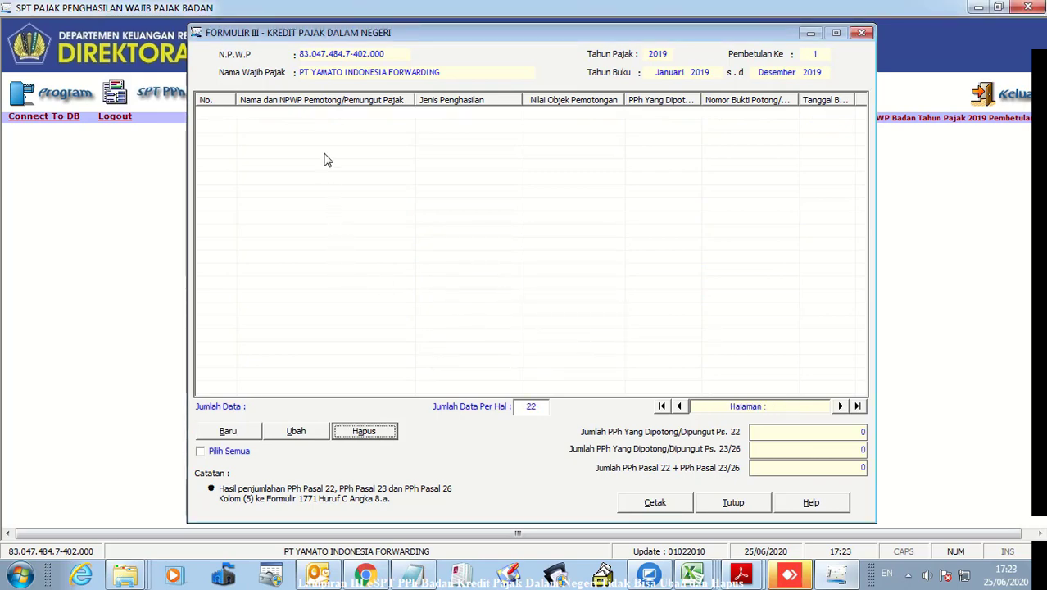
Reopen Formulir 1771-III to verify it is empty, then close it and exit eSPT 1771
{"action": "left_click", "coordinate": [862, 33]}
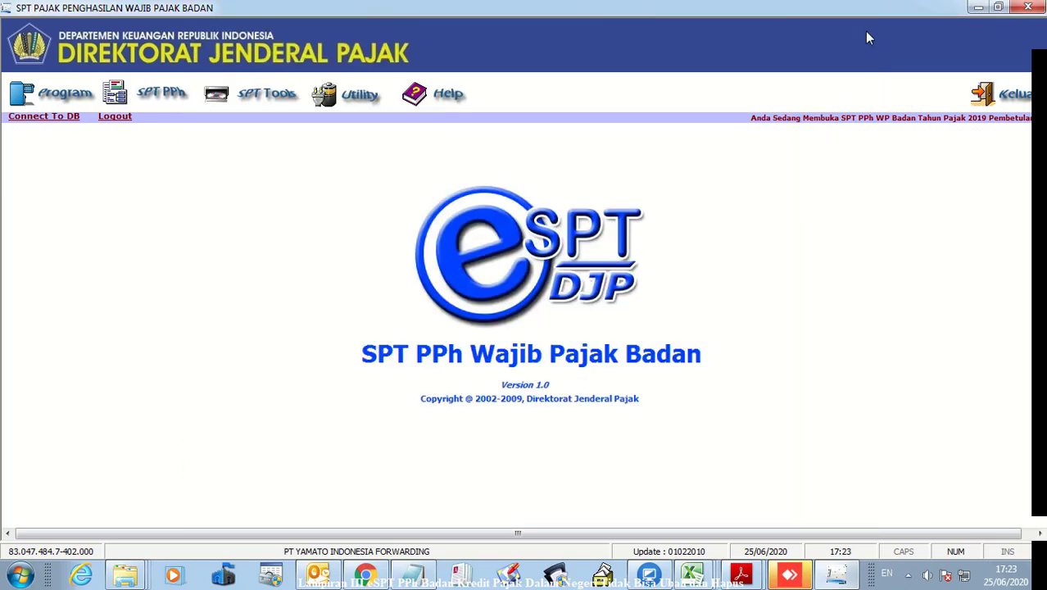
{"action": "left_click", "coordinate": [142, 100]}
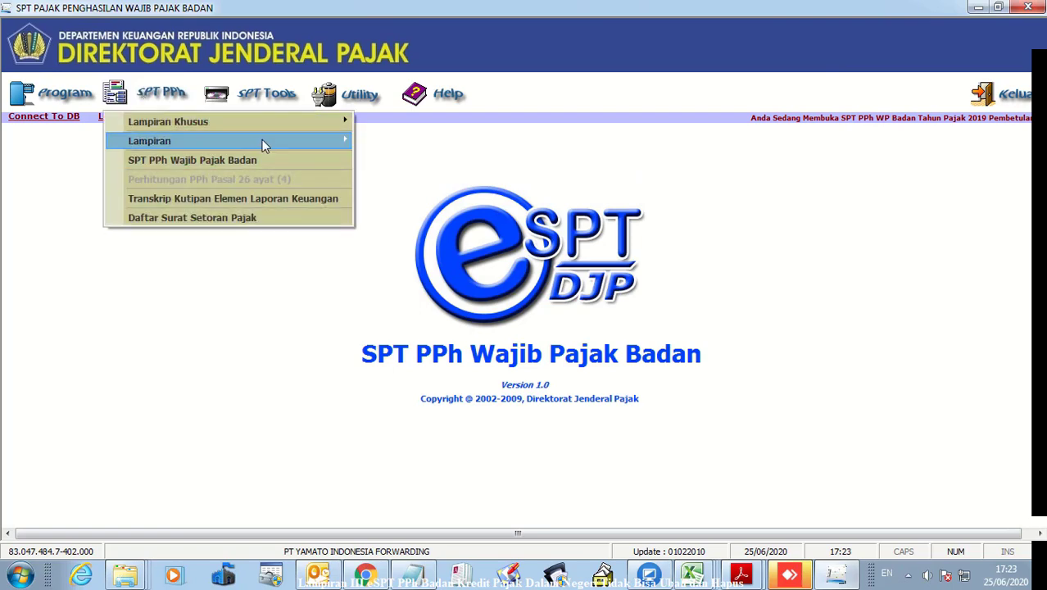
{"action": "mouse_move", "coordinate": [262, 139]}
{"action": "left_click", "coordinate": [461, 177]}
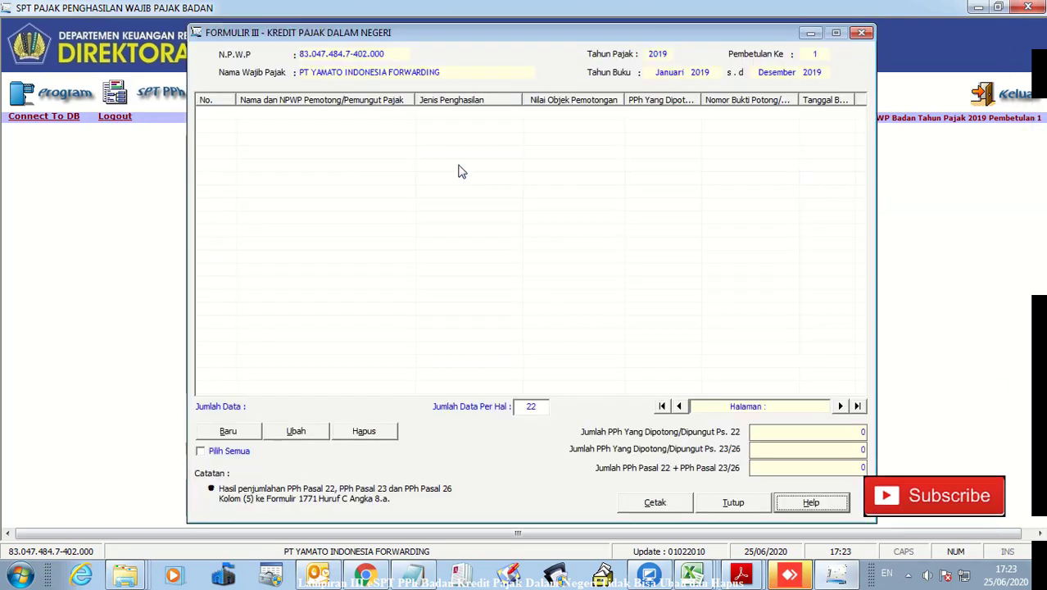
{"action": "left_click", "coordinate": [862, 33]}
{"action": "left_click", "coordinate": [1007, 95]}
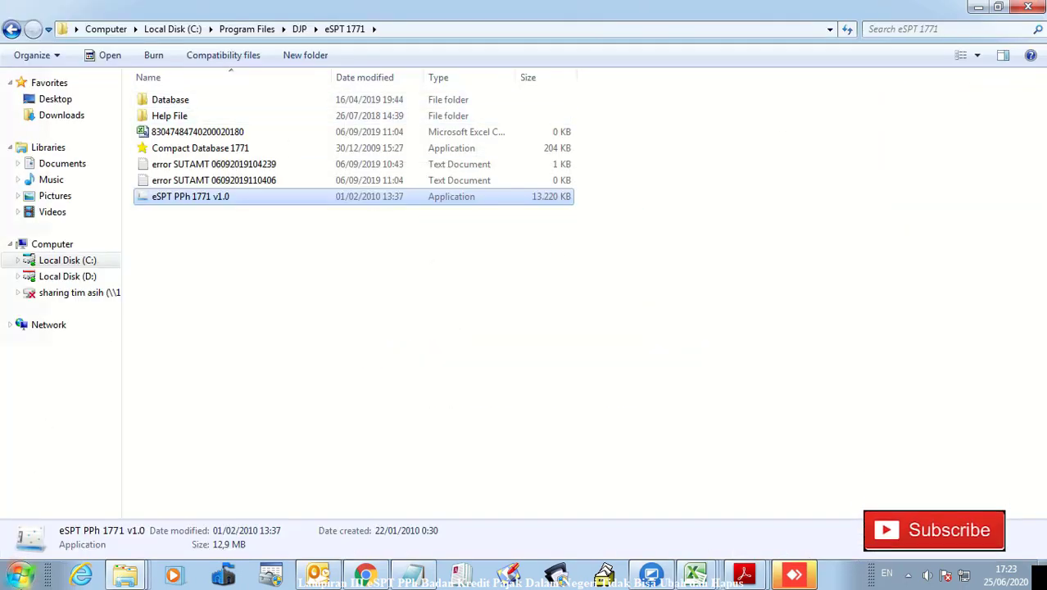
Launch eSPT PPh Tahunan Badan Rupiah and connect to the db1771_2010 data source
{"action": "left_click", "coordinate": [21, 574]}
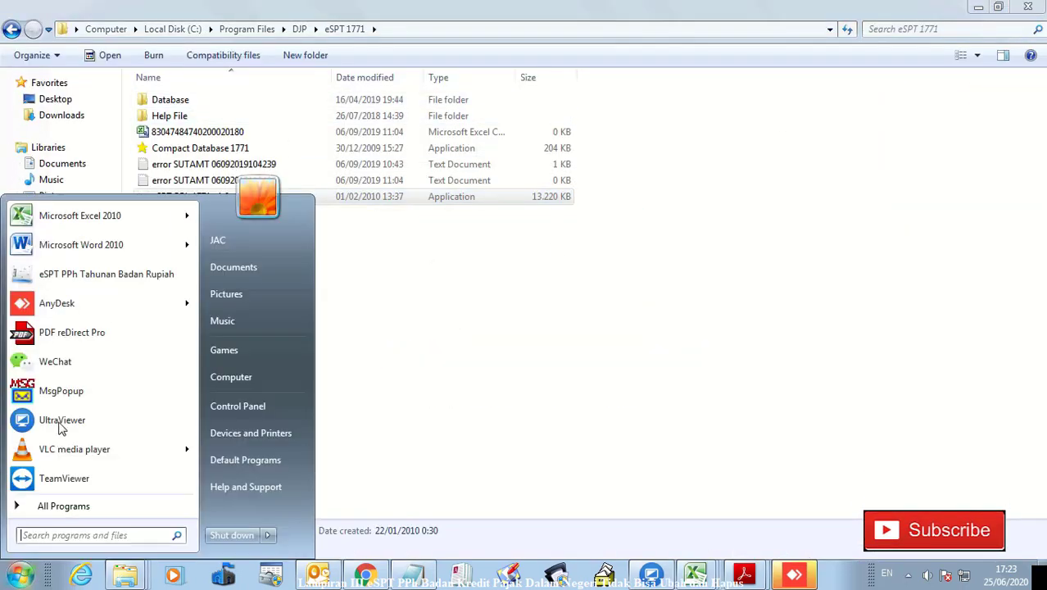
{"action": "left_click", "coordinate": [106, 275]}
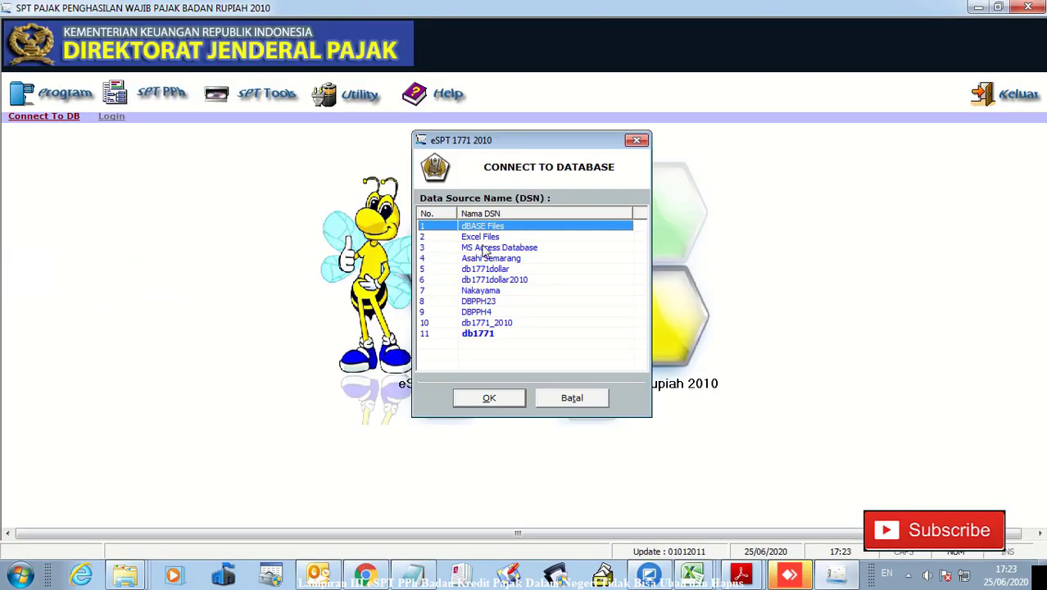
{"action": "left_click", "coordinate": [507, 324]}
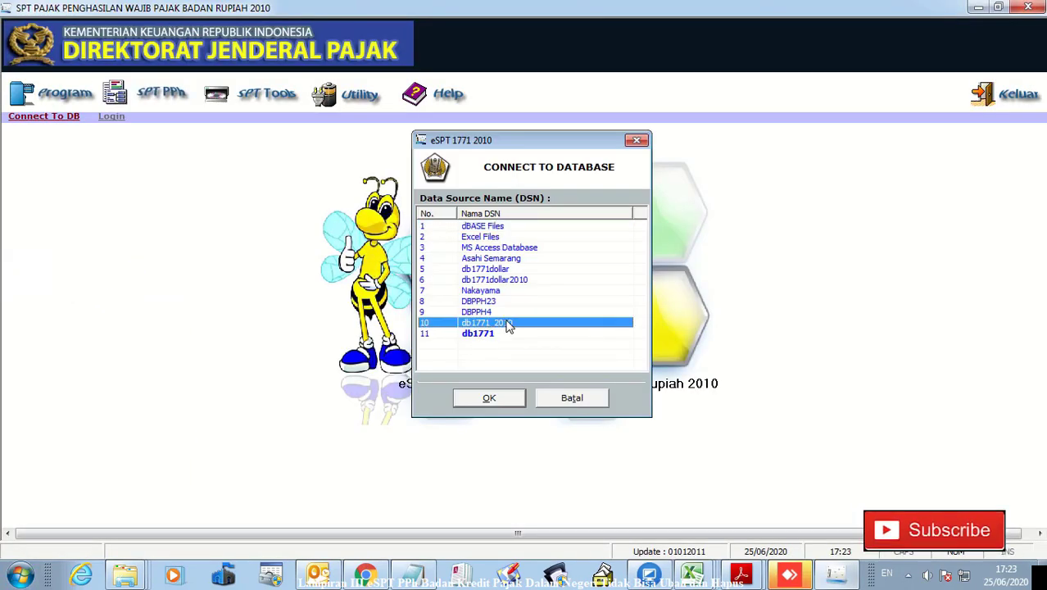
{"action": "double_click", "coordinate": [508, 325]}
Log in as administrator with the account password
{"action": "type", "text": "a"}
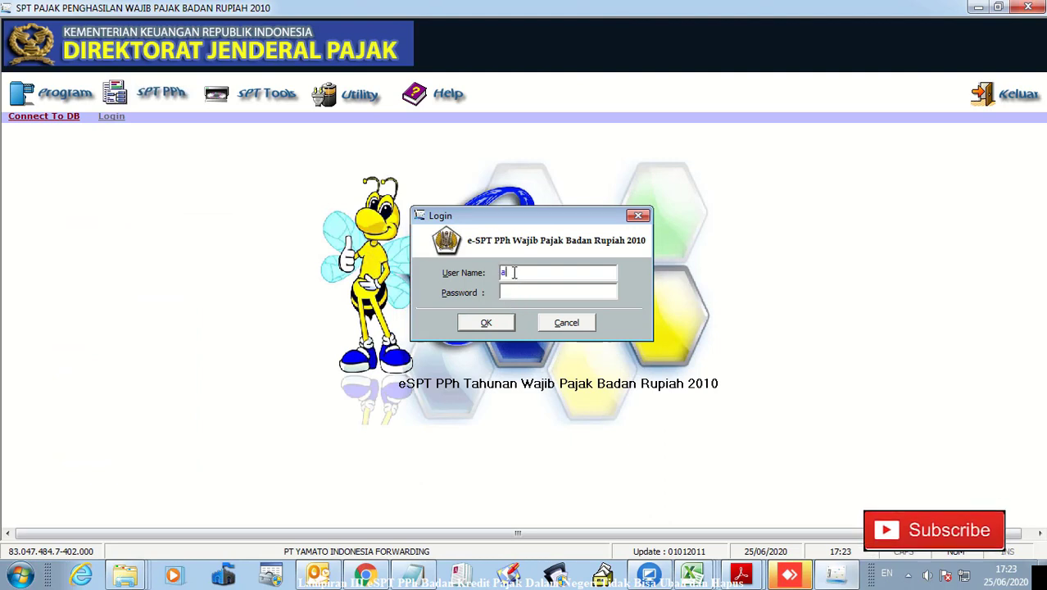
{"action": "type", "text": "dministrator"}
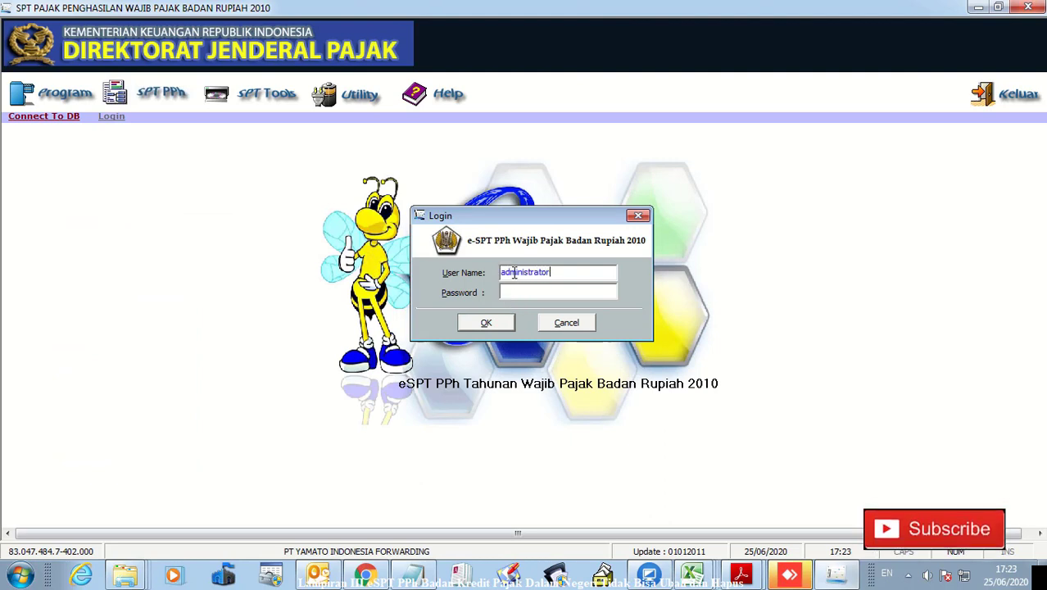
{"action": "key", "text": "Tab"}
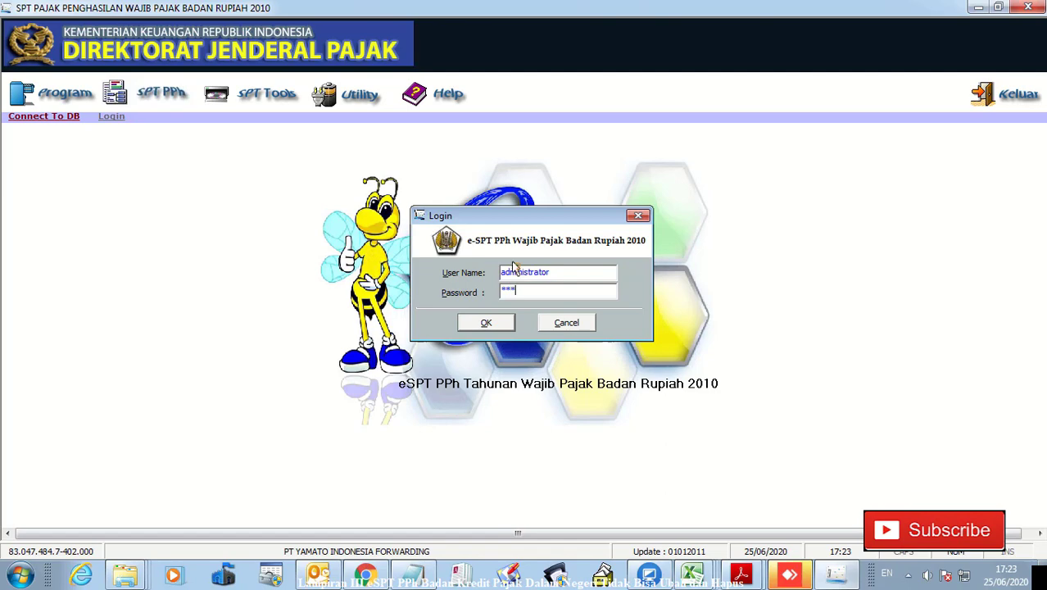
{"action": "type", "text": "123"}
{"action": "left_click", "coordinate": [489, 325]}
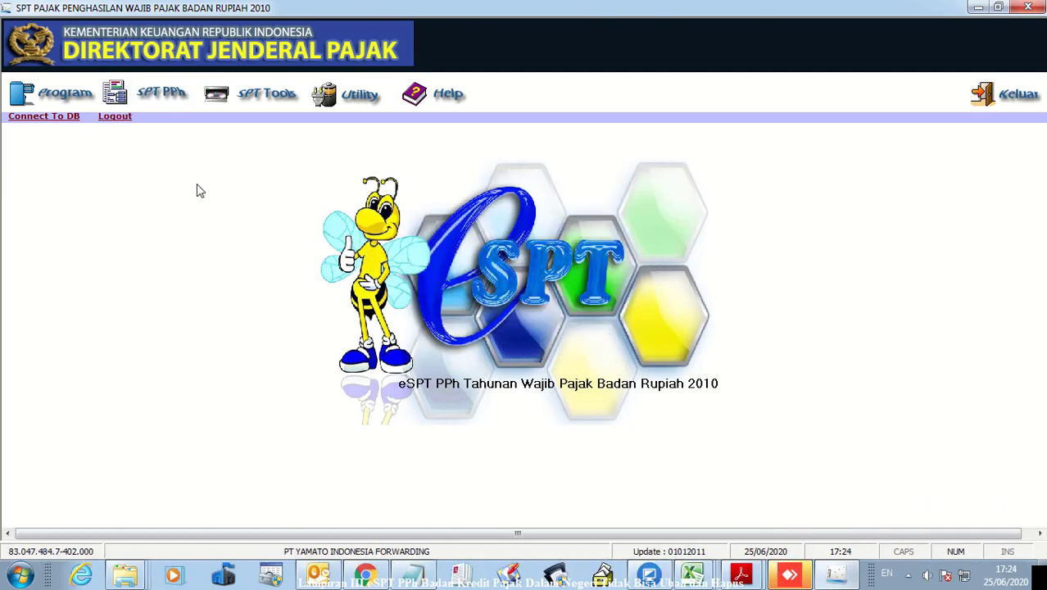
Open the existing 2019 return for editing via Buka SPT Yang Ada
{"action": "left_click", "coordinate": [75, 100]}
{"action": "left_click", "coordinate": [90, 143]}
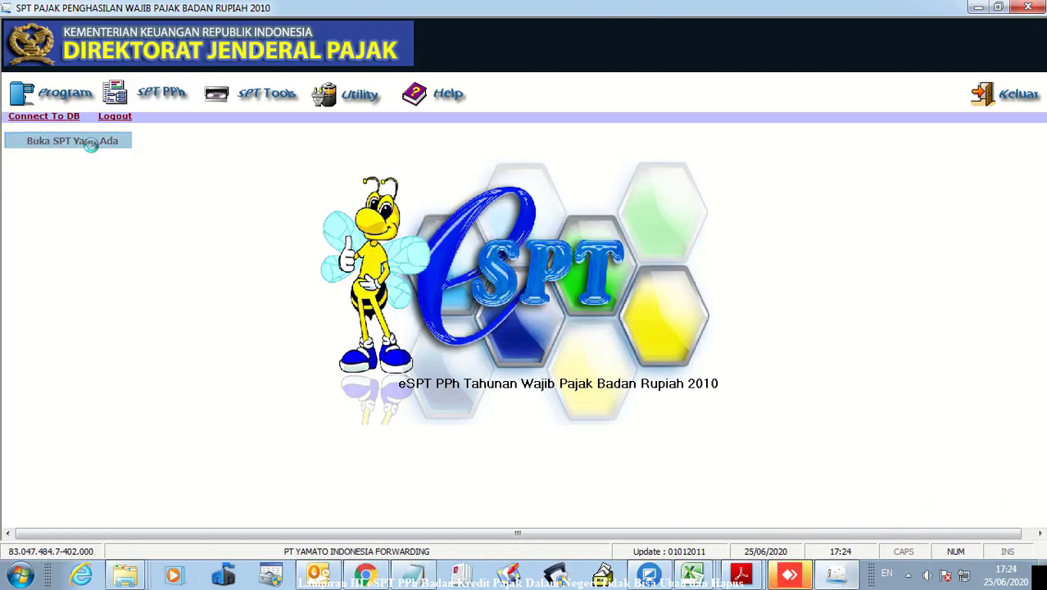
{"action": "left_click", "coordinate": [580, 437]}
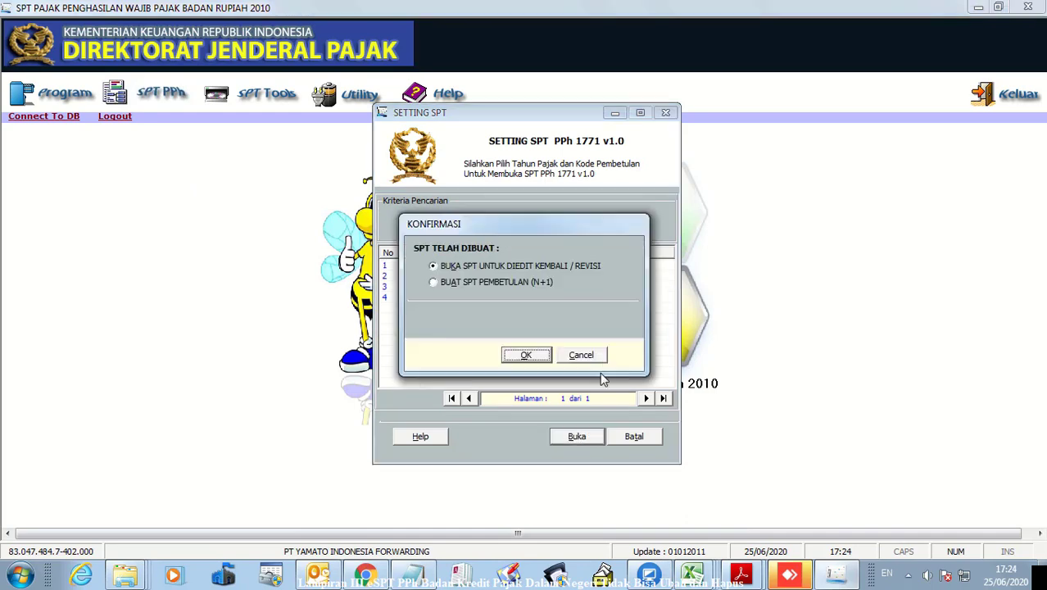
{"action": "left_click", "coordinate": [529, 355]}
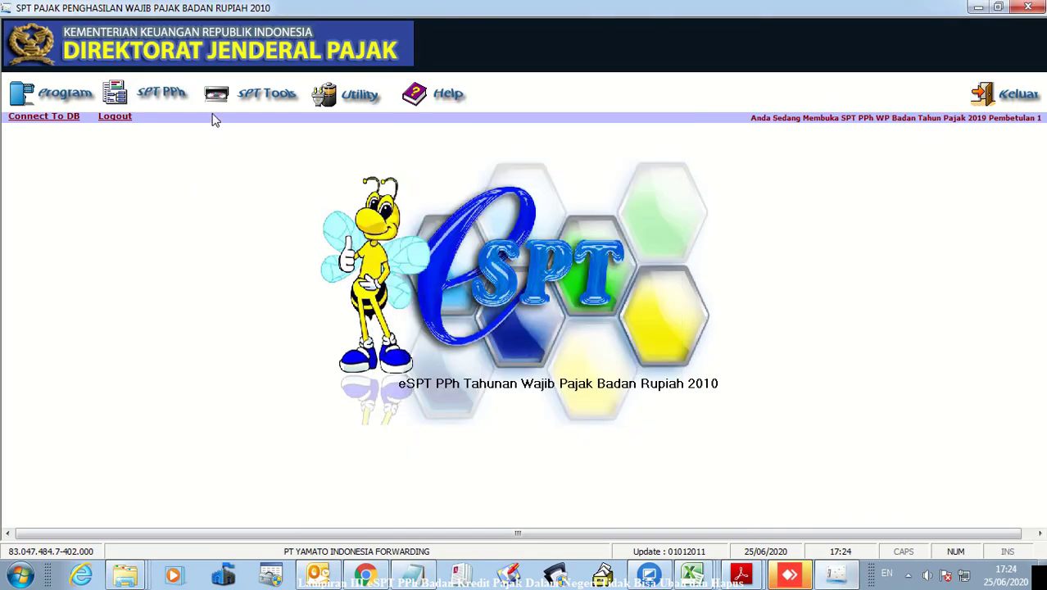
Open the Formulir 1771-III Kredit Pajak Dalam Negeri attachment, showing 0 records
{"action": "left_click", "coordinate": [129, 92]}
{"action": "mouse_move", "coordinate": [246, 141]}
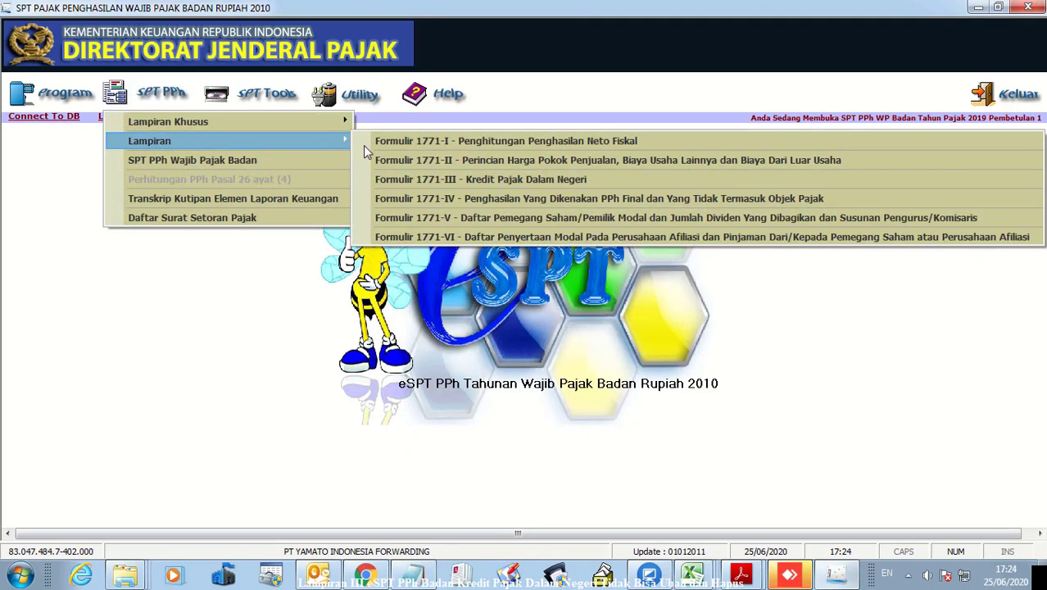
{"action": "left_click", "coordinate": [471, 188]}
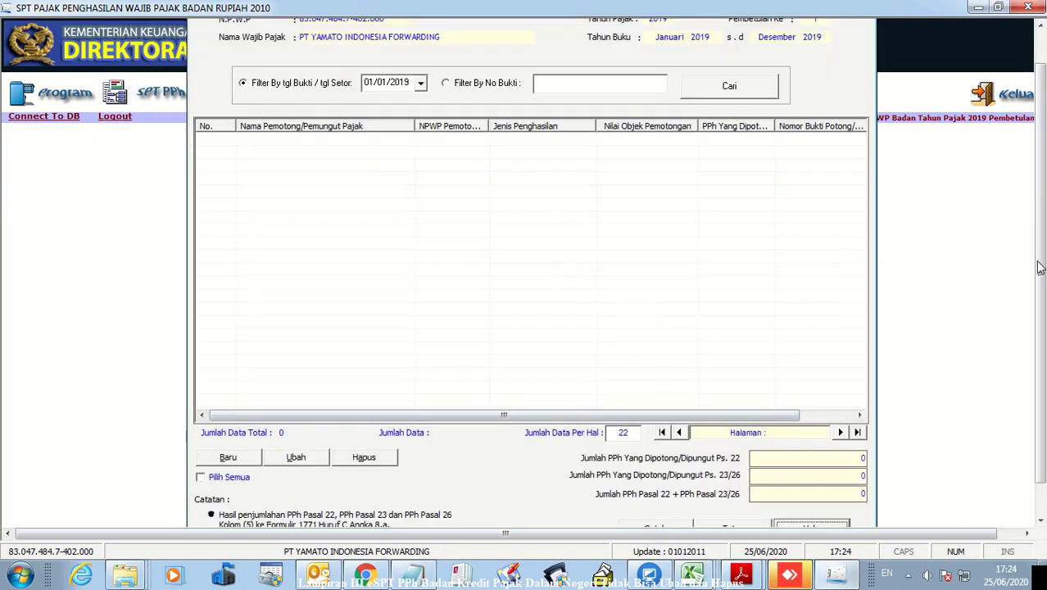
{"action": "left_click_drag", "start_coordinate": [1039, 269], "coordinate": [791, 422]}
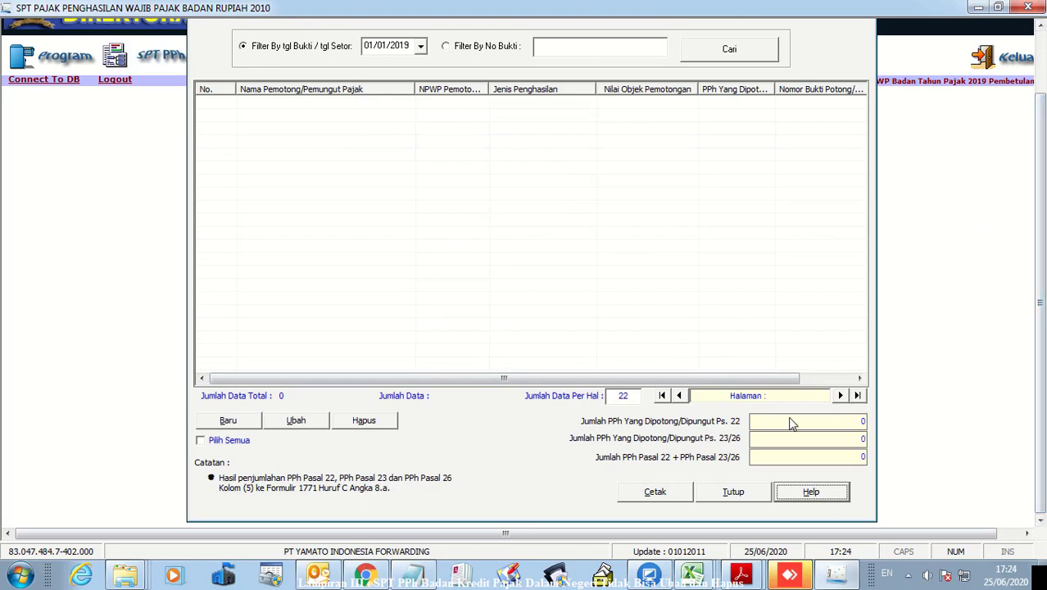